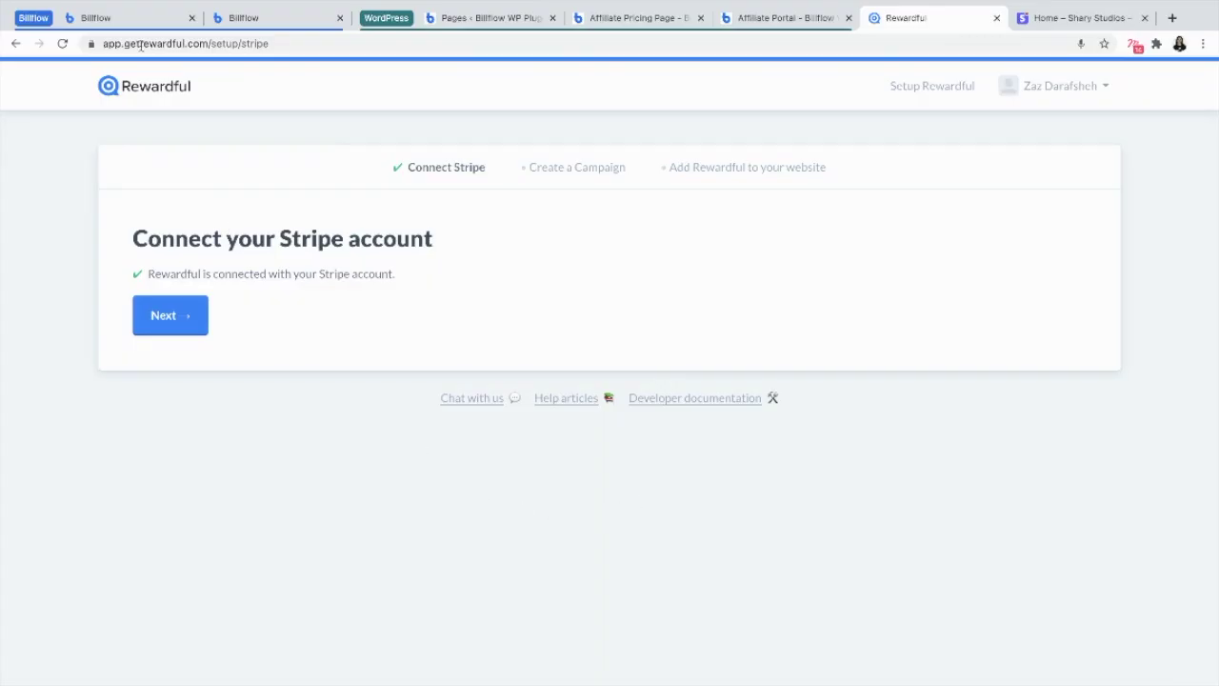
With Rewardful confirmed as linked to Stripe, go to the WordPress Pages list
click(474, 18)
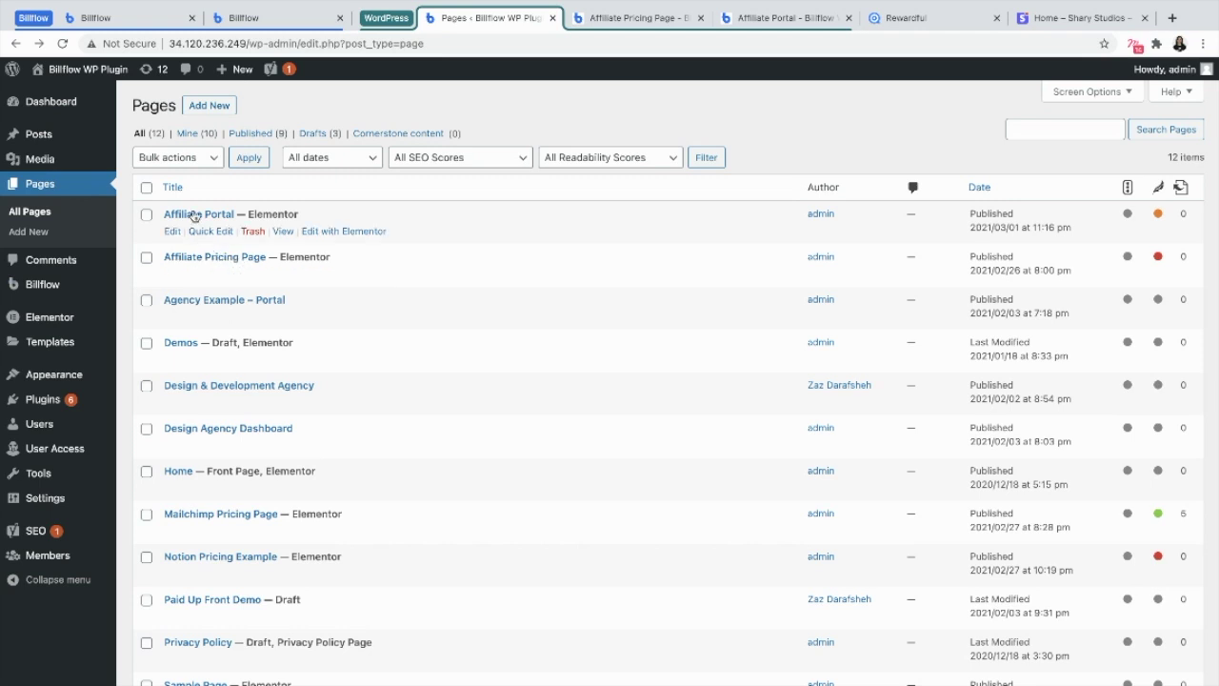
Review the Affiliate Demo Portal and Pricing settings and the Affiliate Portal page preview
click(112, 19)
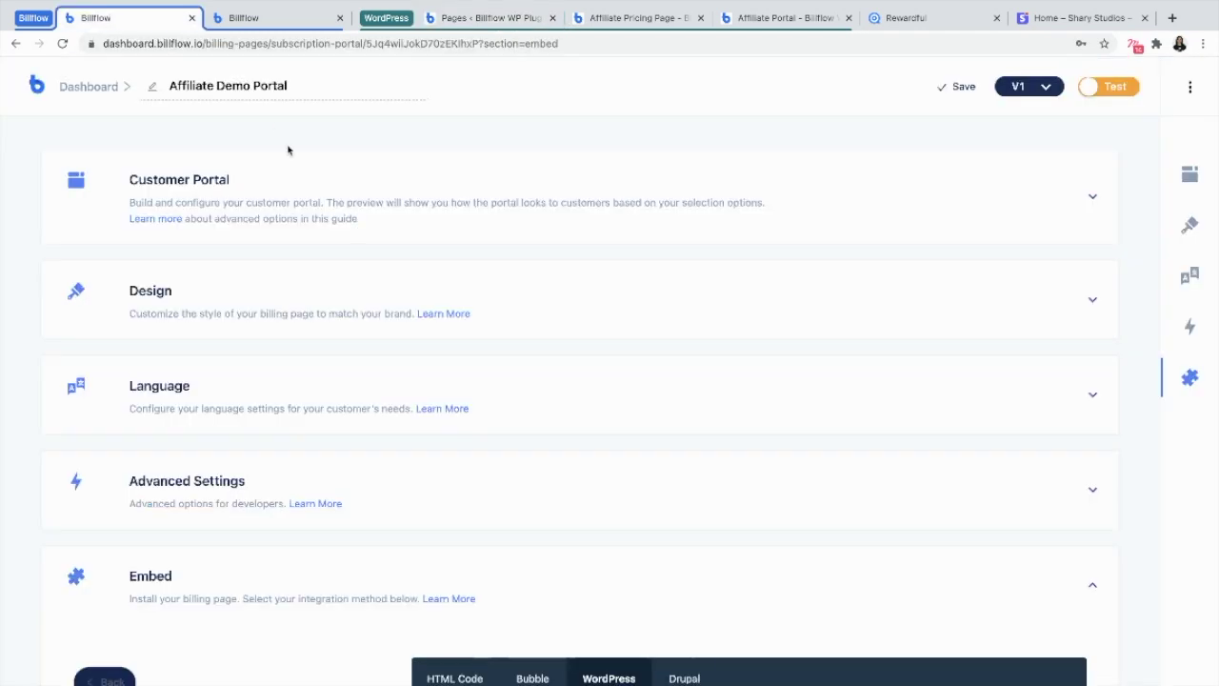
click(233, 21)
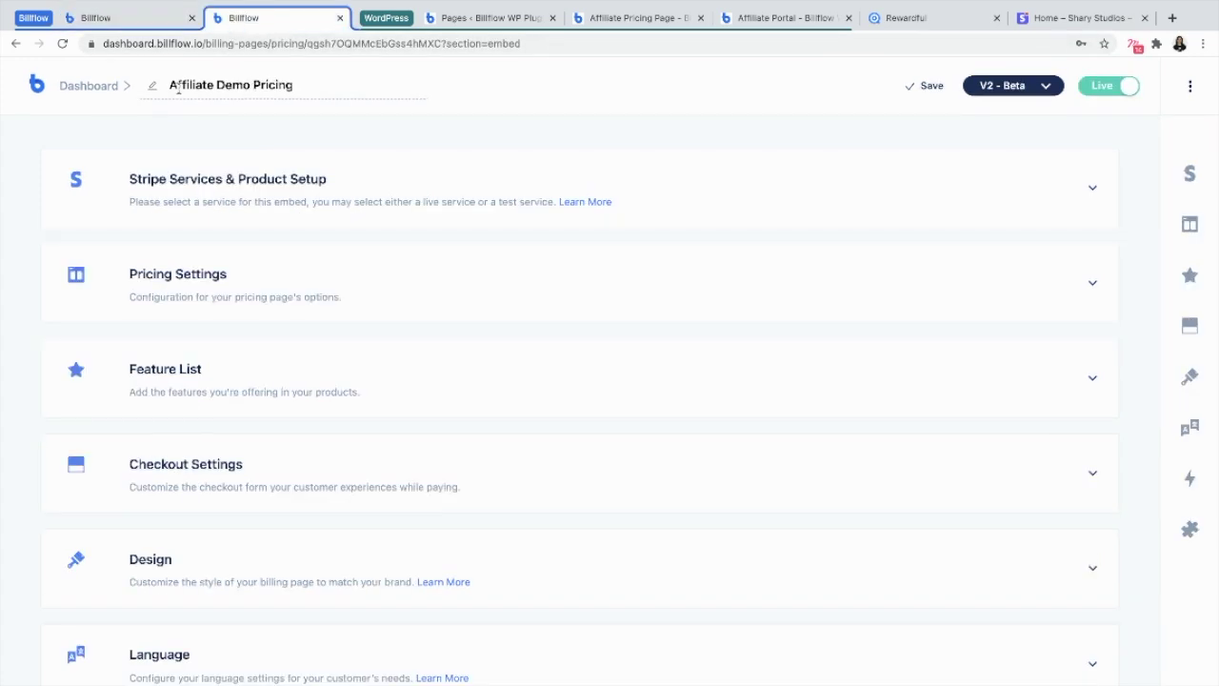
click(133, 21)
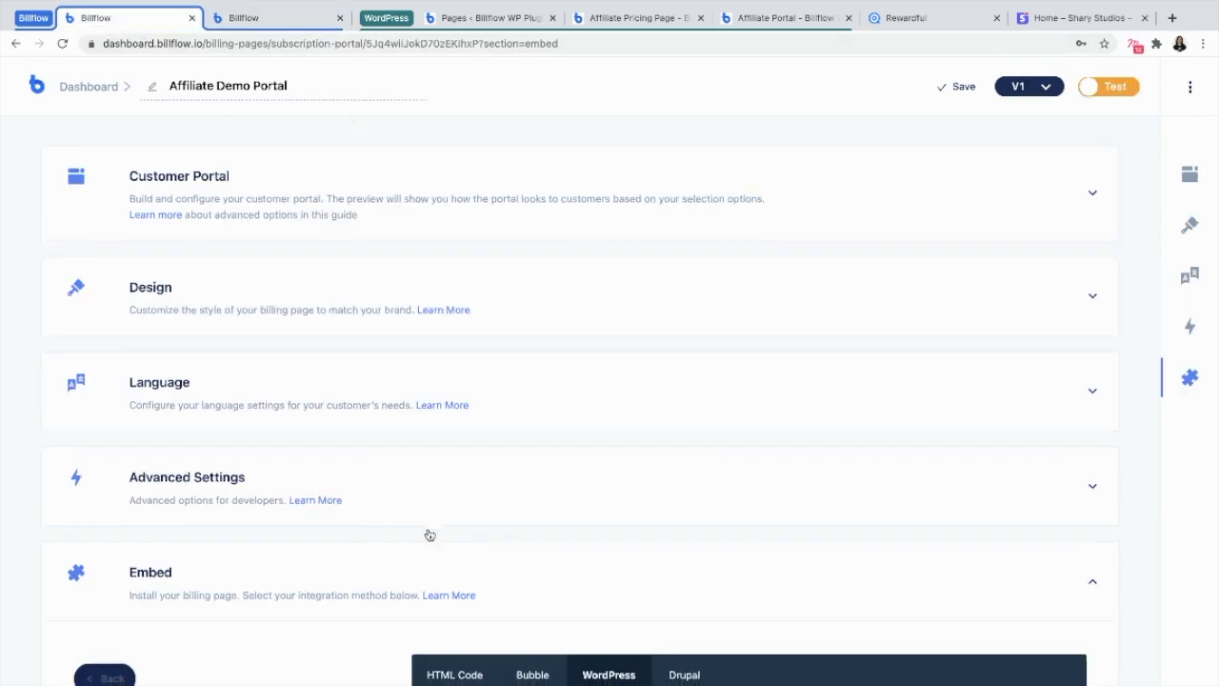
scroll(428, 531, down, 2)
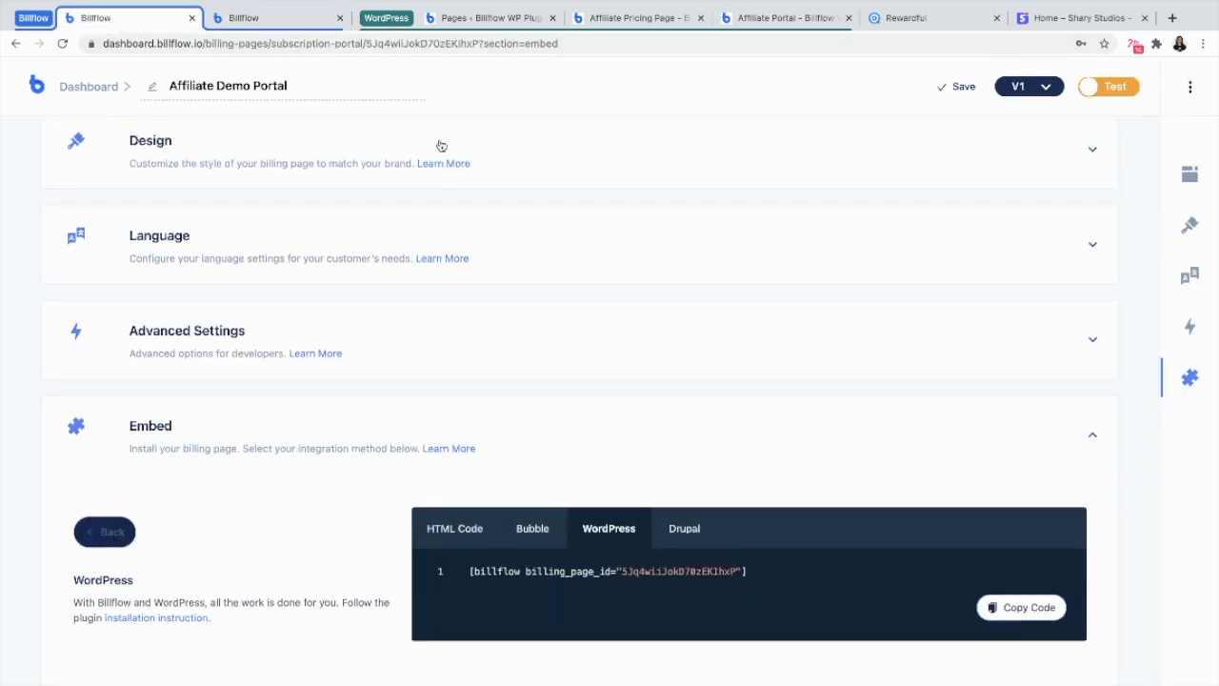
click(476, 14)
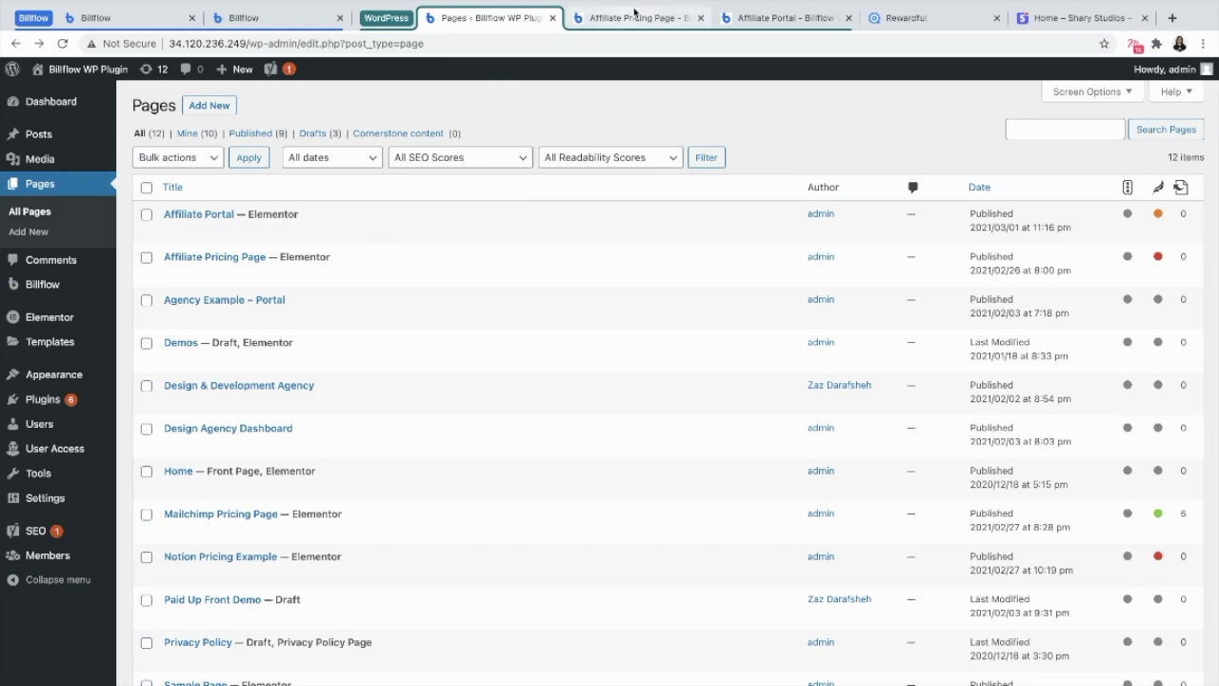
key(ctrl+Tab)
key(ctrl+Tab)
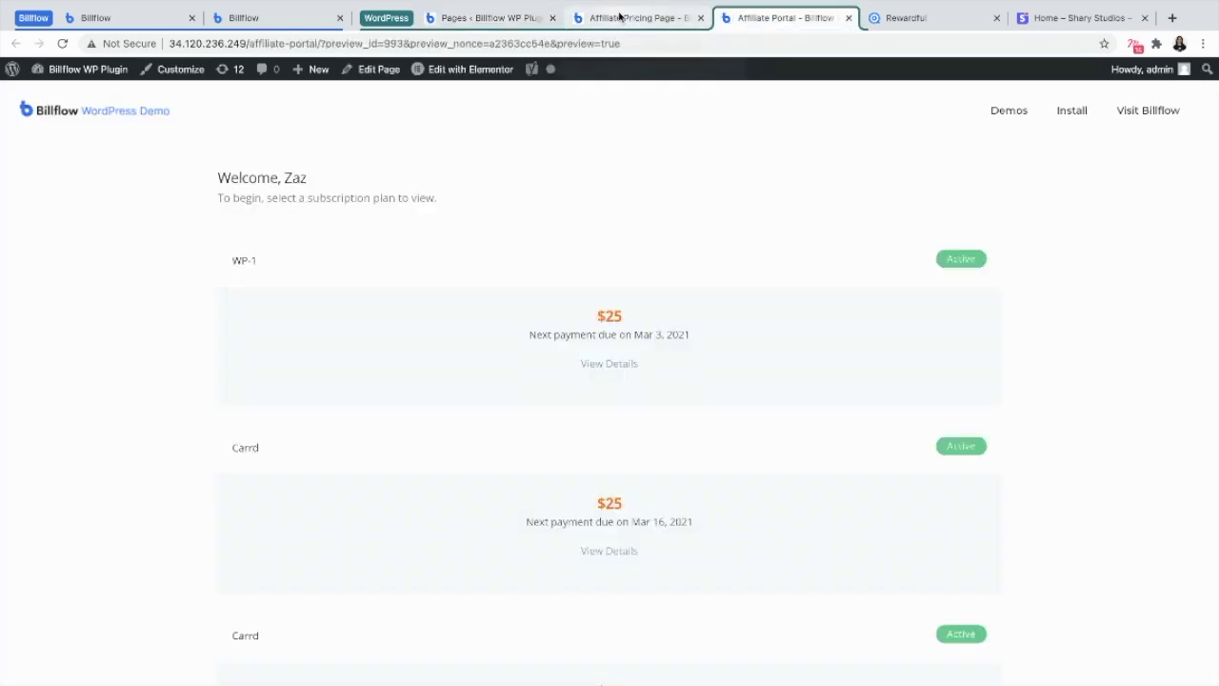
click(621, 17)
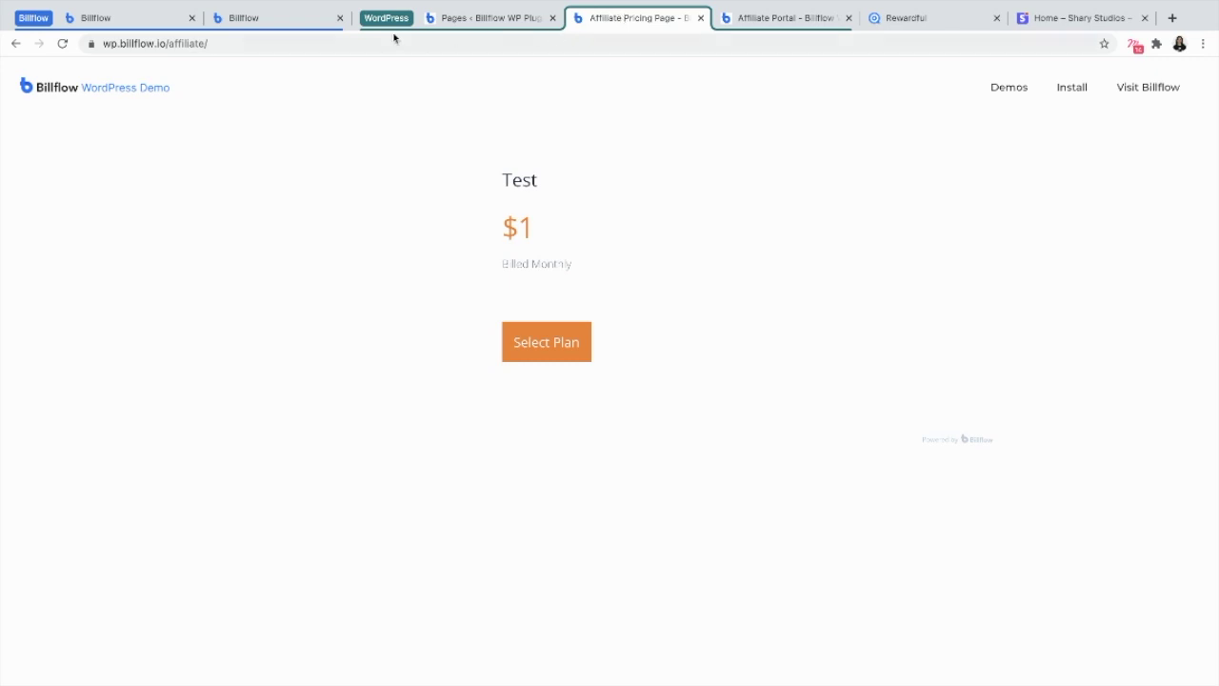
click(320, 44)
click(320, 44)
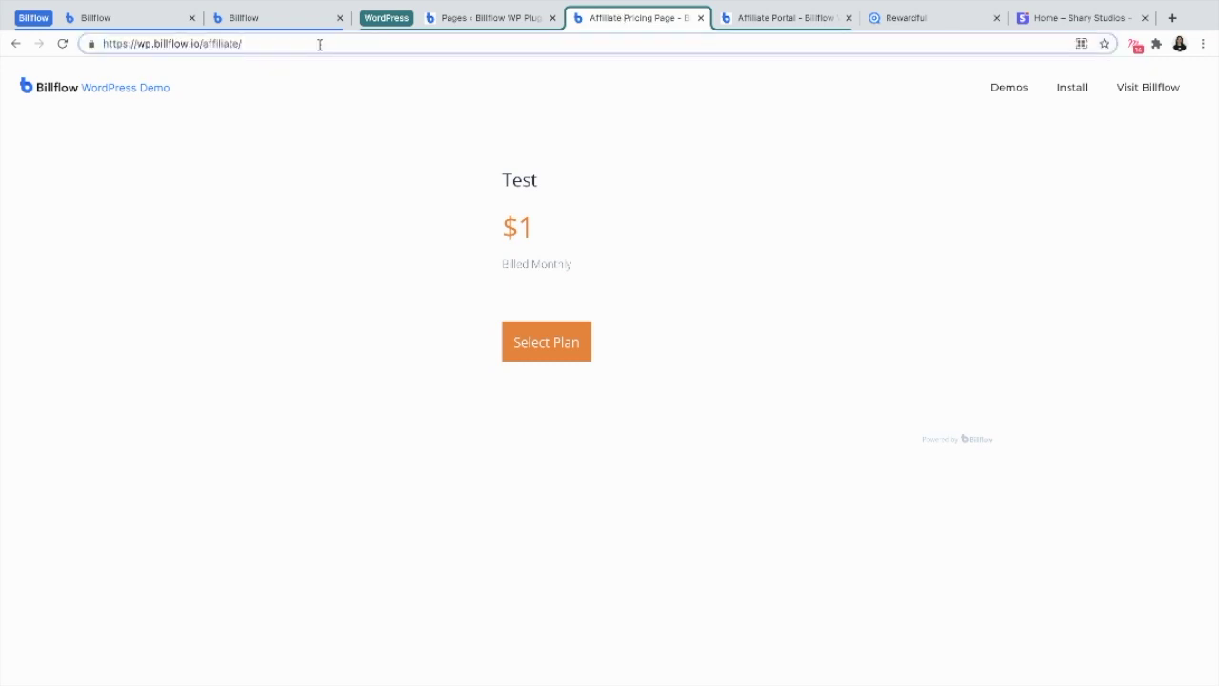
key(ctrl+a)
key(ctrl+c)
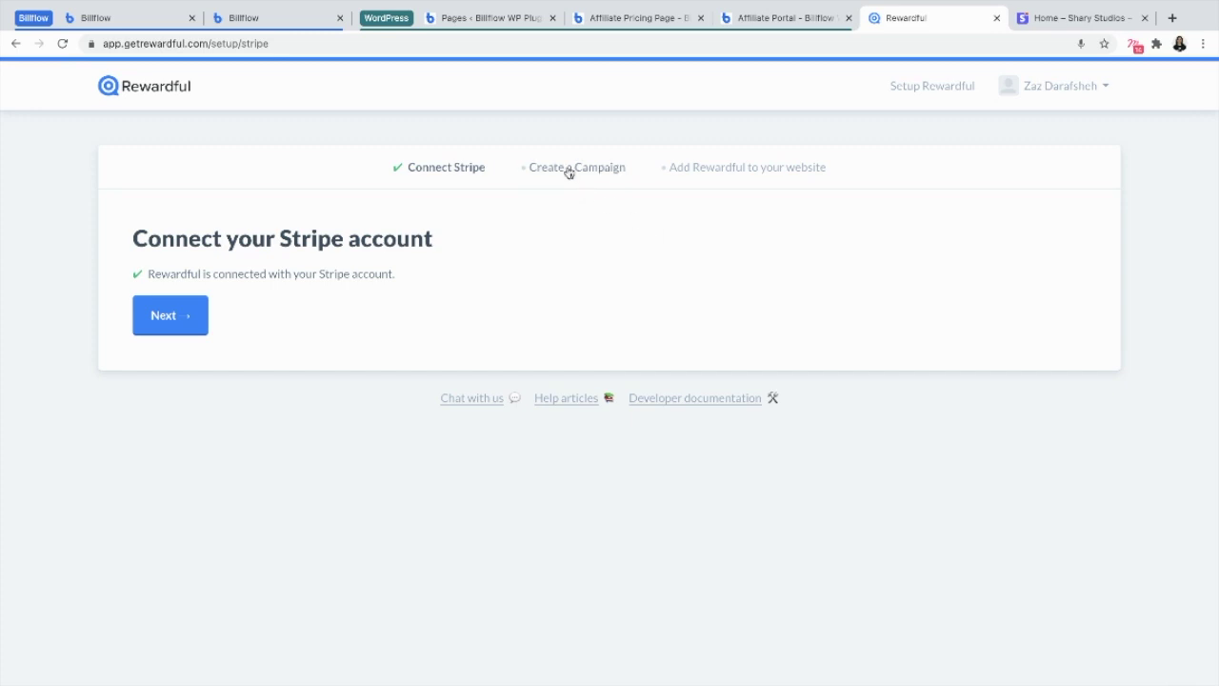
click(568, 173)
click(228, 341)
text(A)
key(Down)
key(Return)
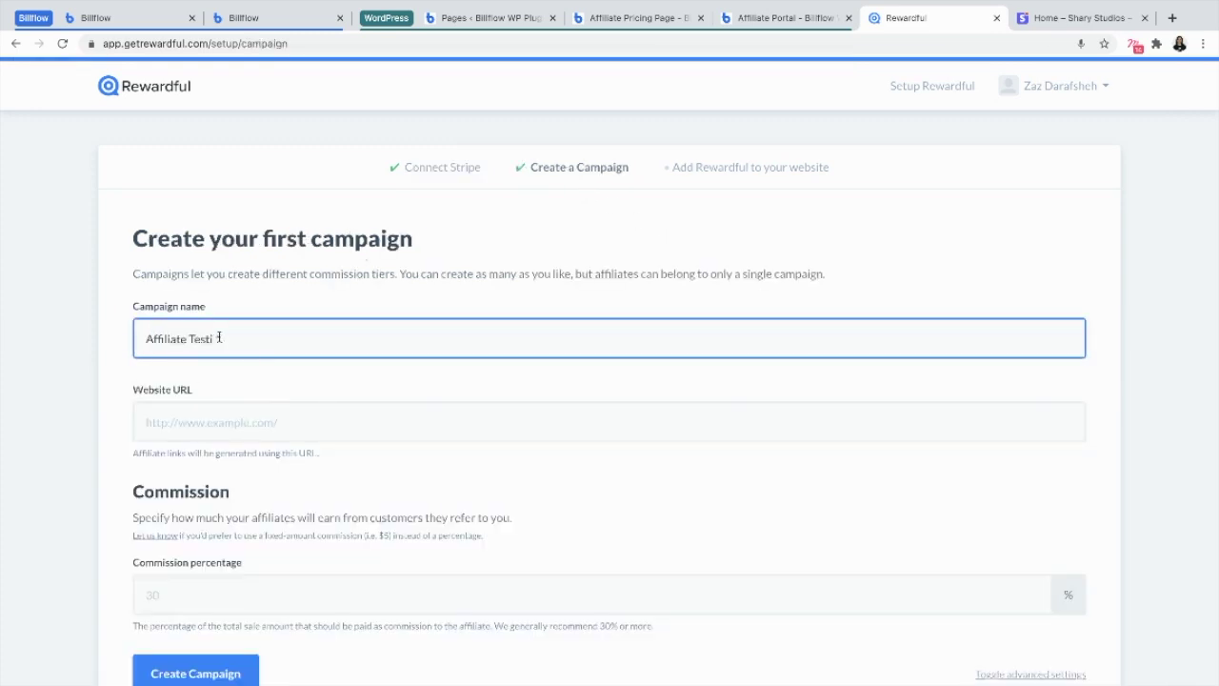
click(140, 425)
key(ctrl+v)
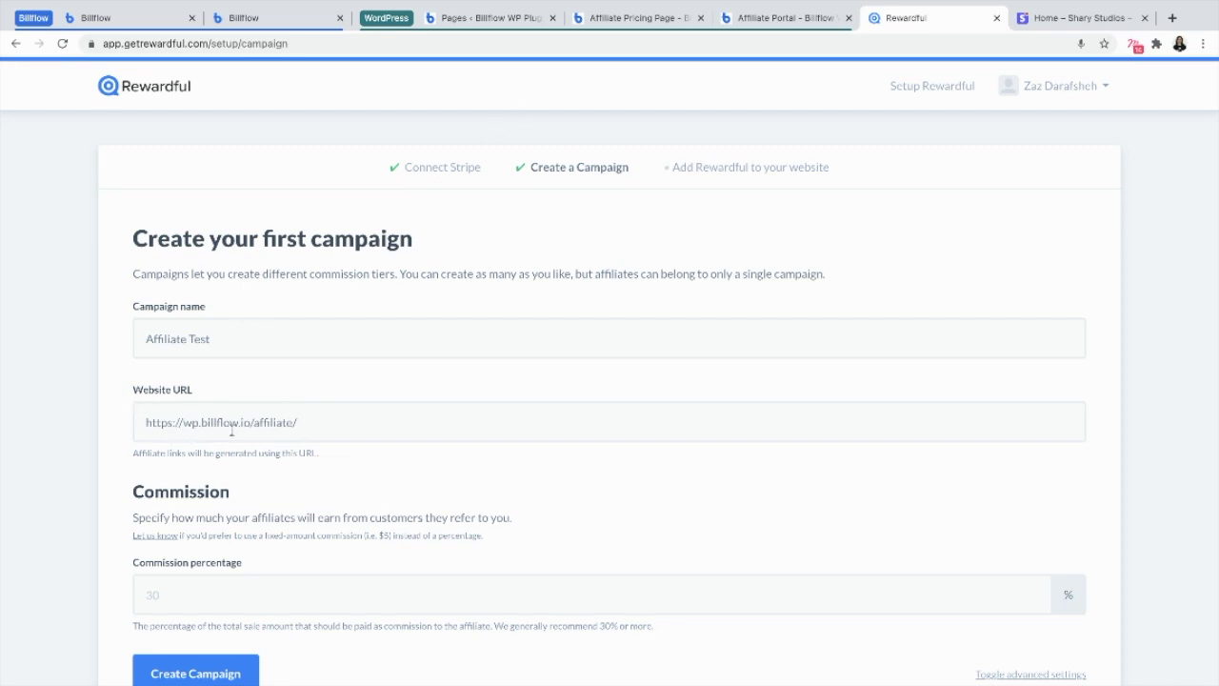
scroll(232, 430, down, 1)
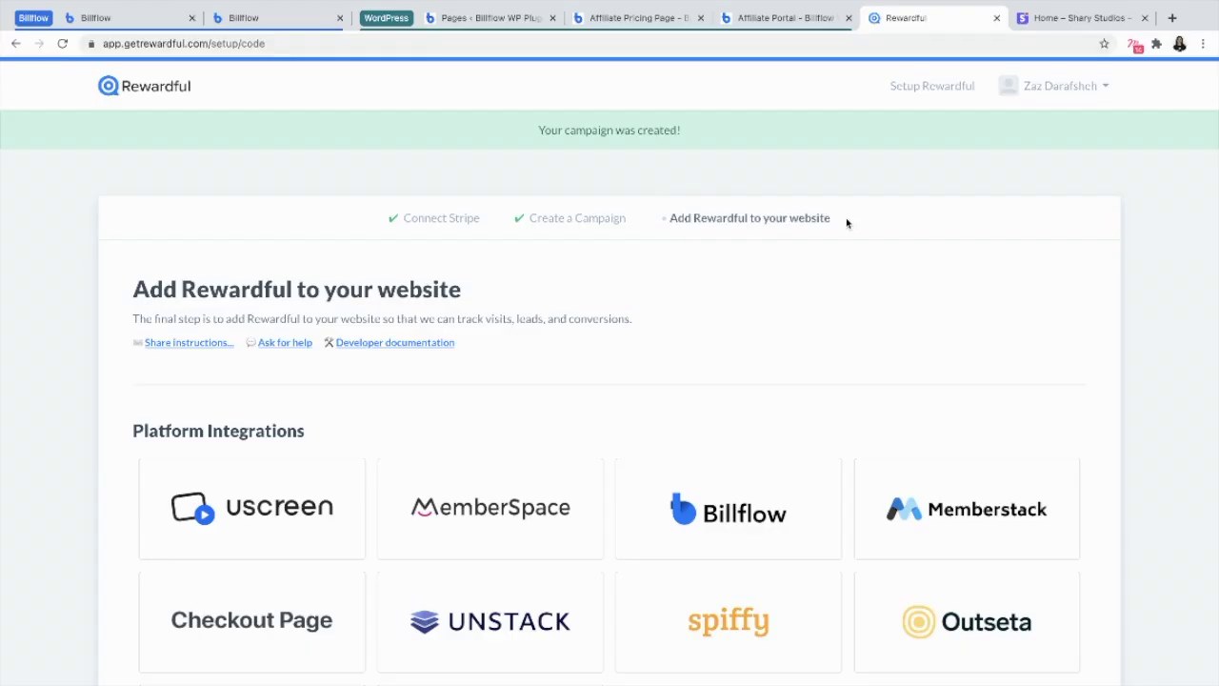
Choose Billflow under Platform Integrations and copy its Rewardful tracking snippet
scroll(845, 219, down, 3)
click(734, 364)
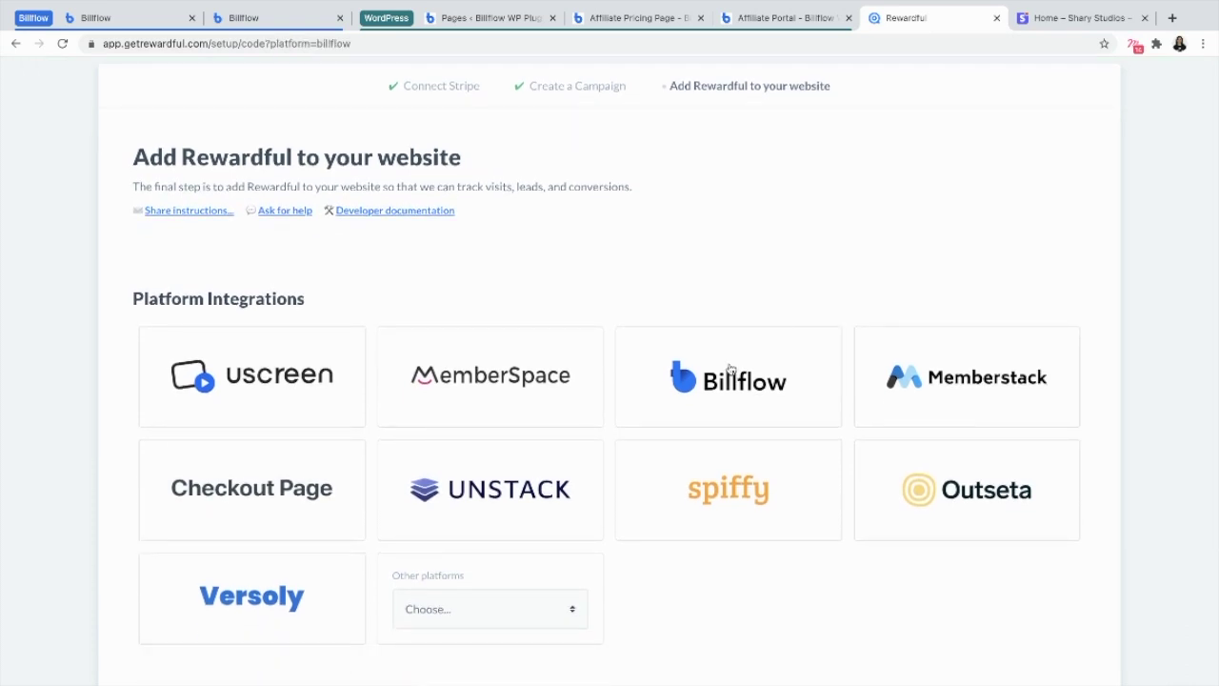
click(166, 469)
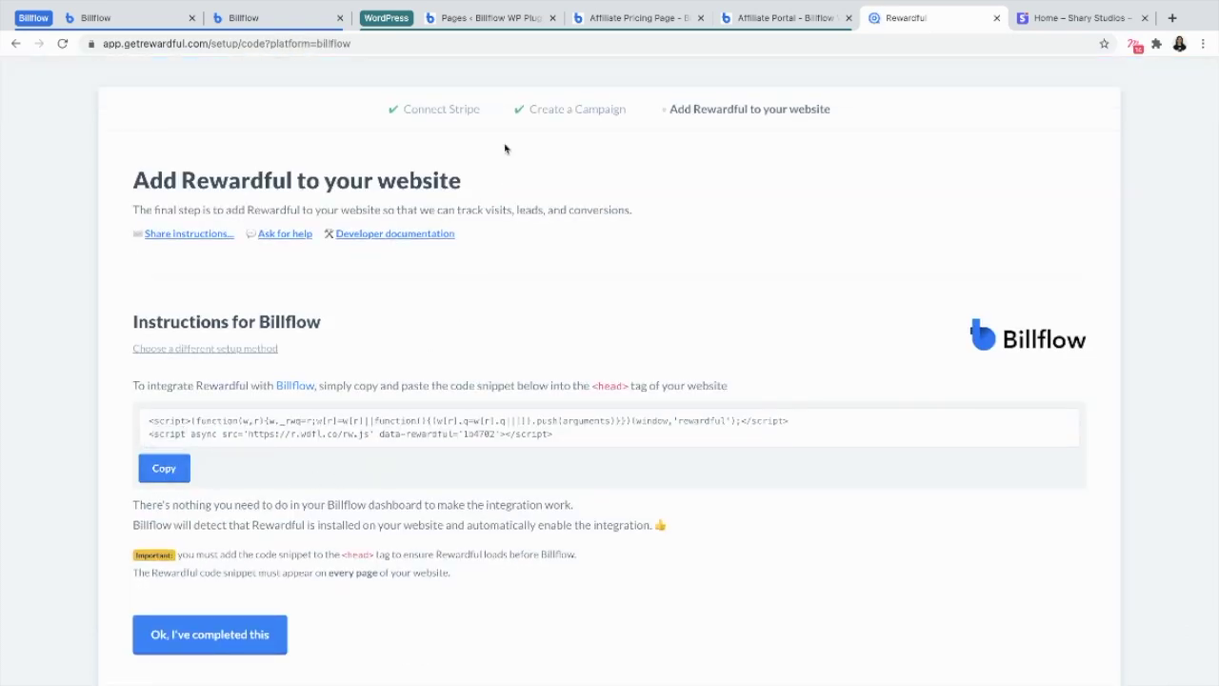
click(484, 21)
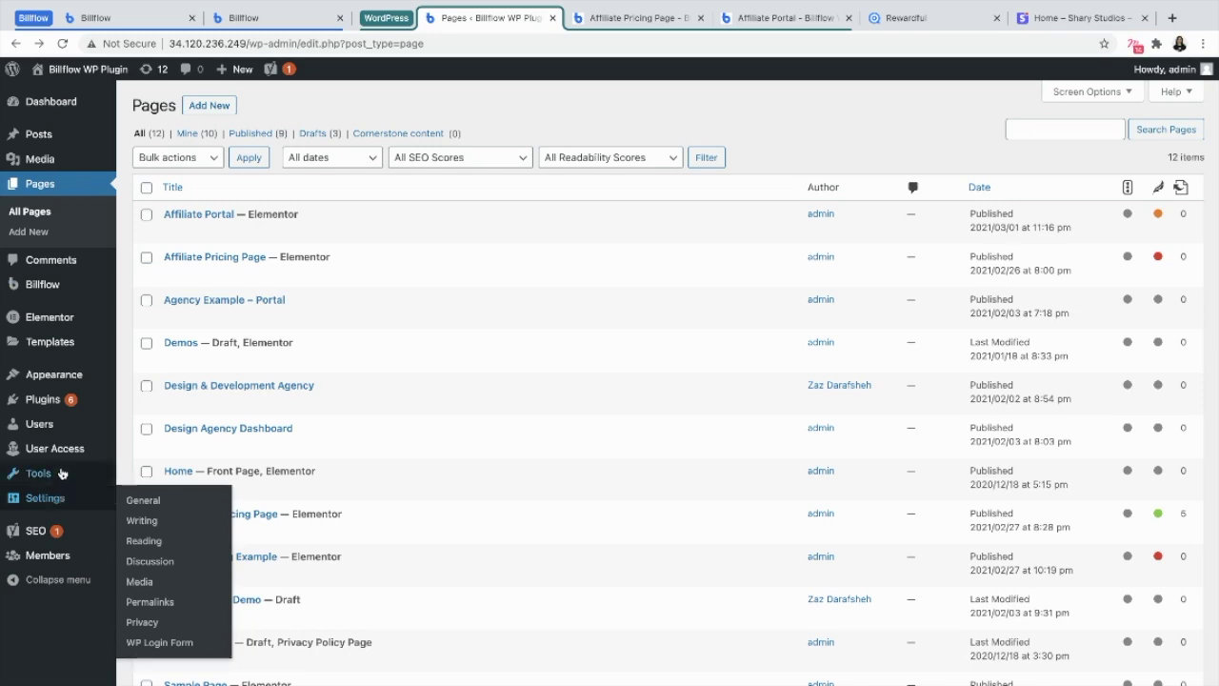
Open the Astra theme's header.php in the WordPress Theme Editor
mouse_move(61, 381)
click(169, 499)
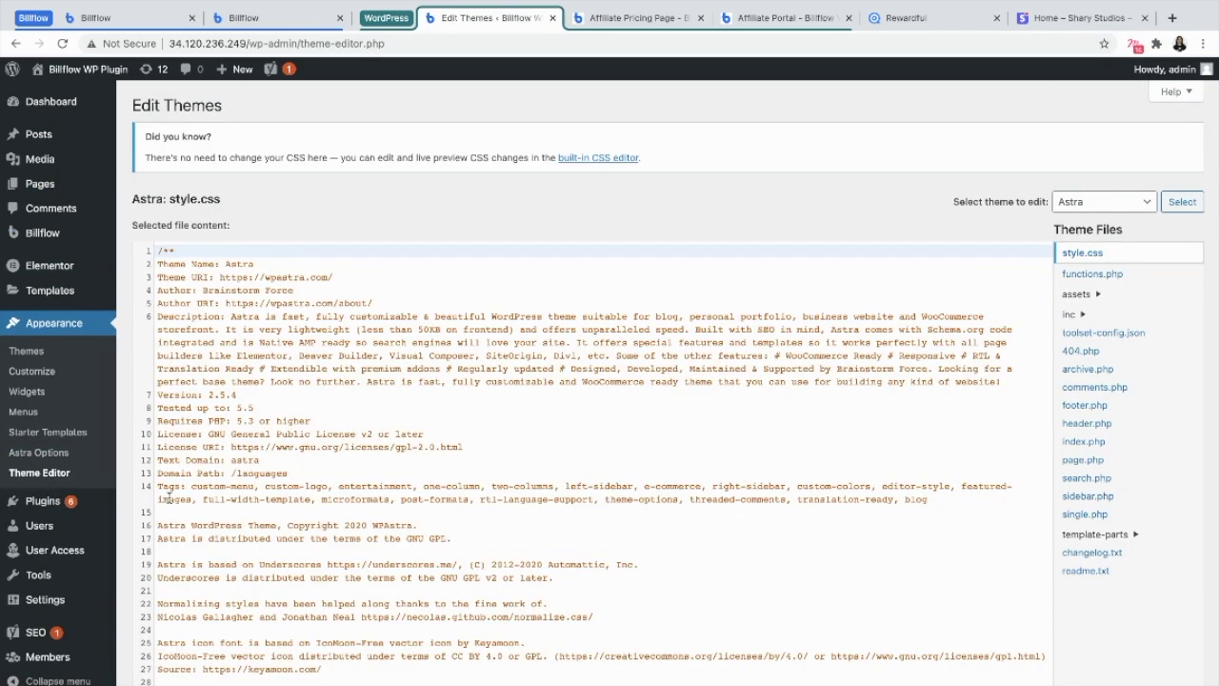
click(336, 446)
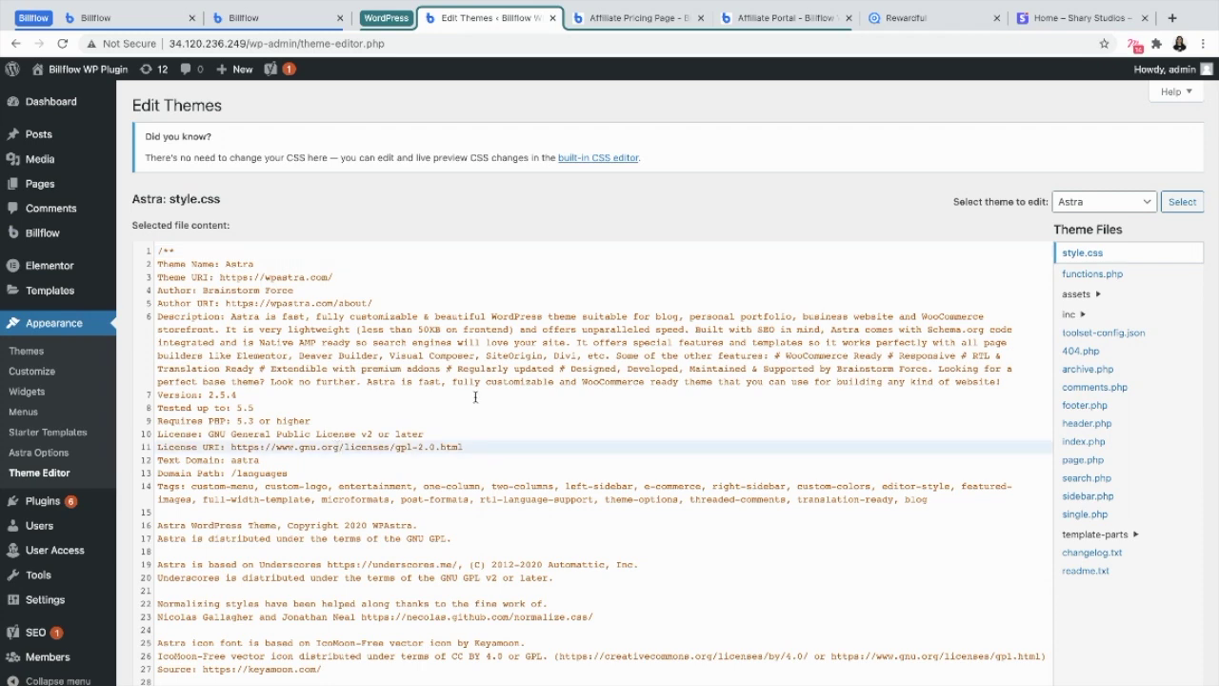
click(1094, 426)
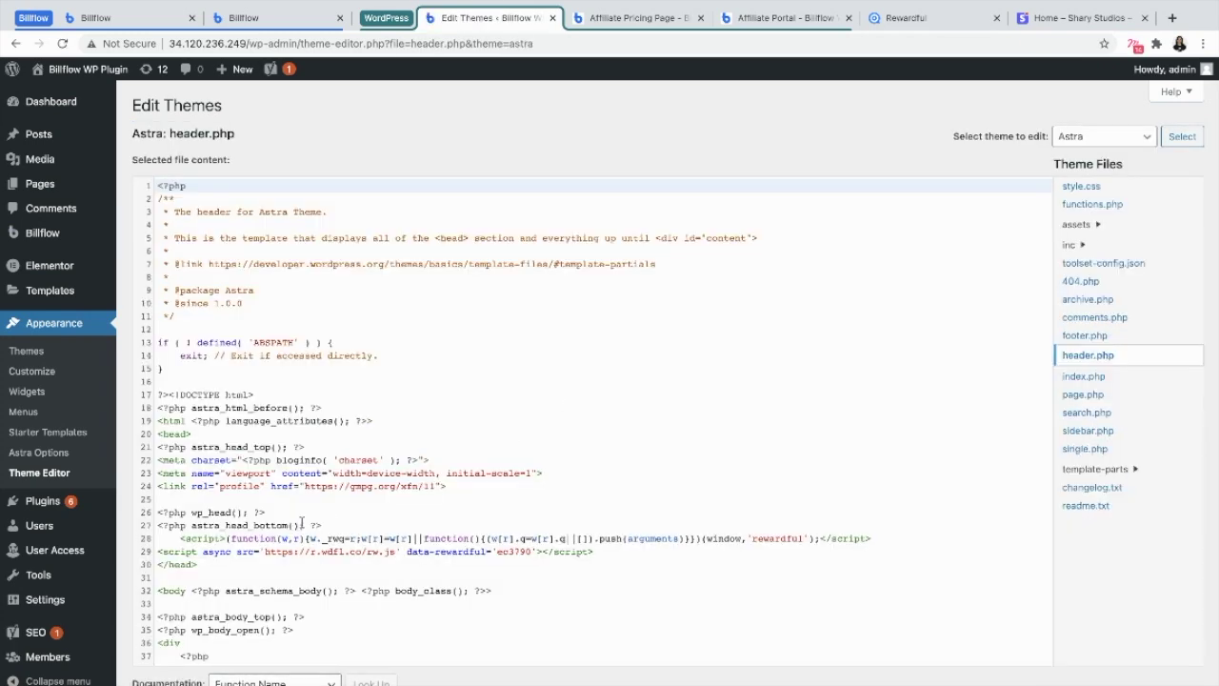
scroll(215, 571, down, 2)
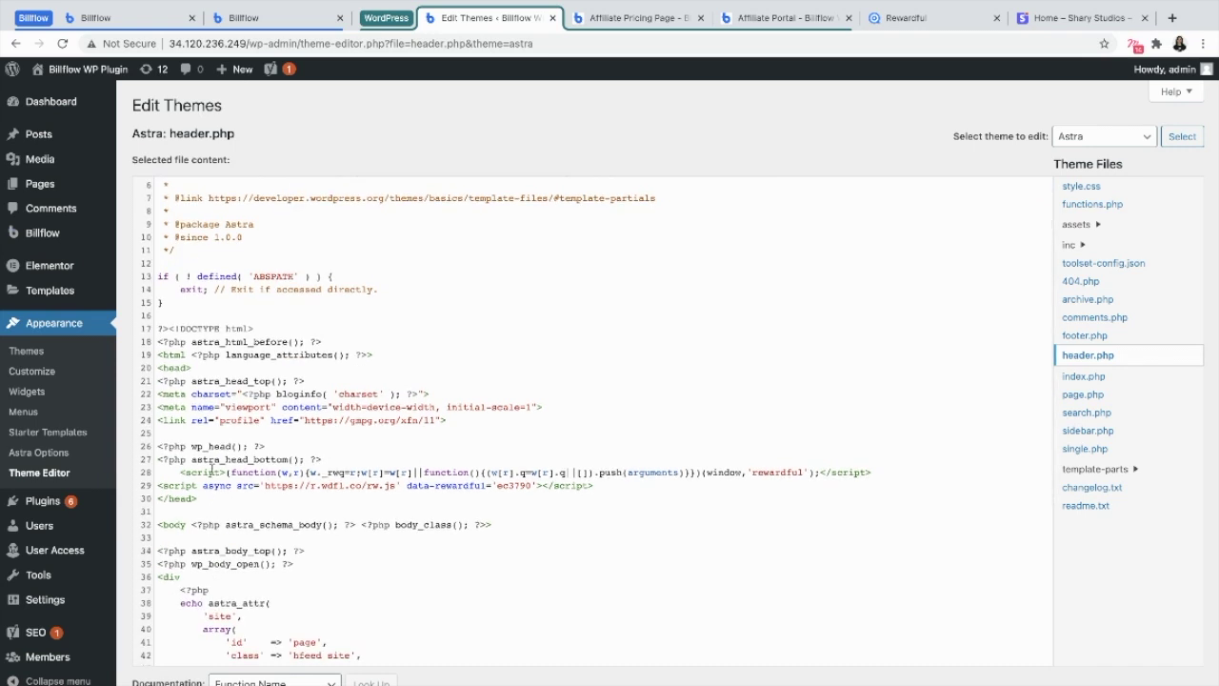
Replace the old Rewardful script on lines 28–29 with the new snippet
click(173, 471)
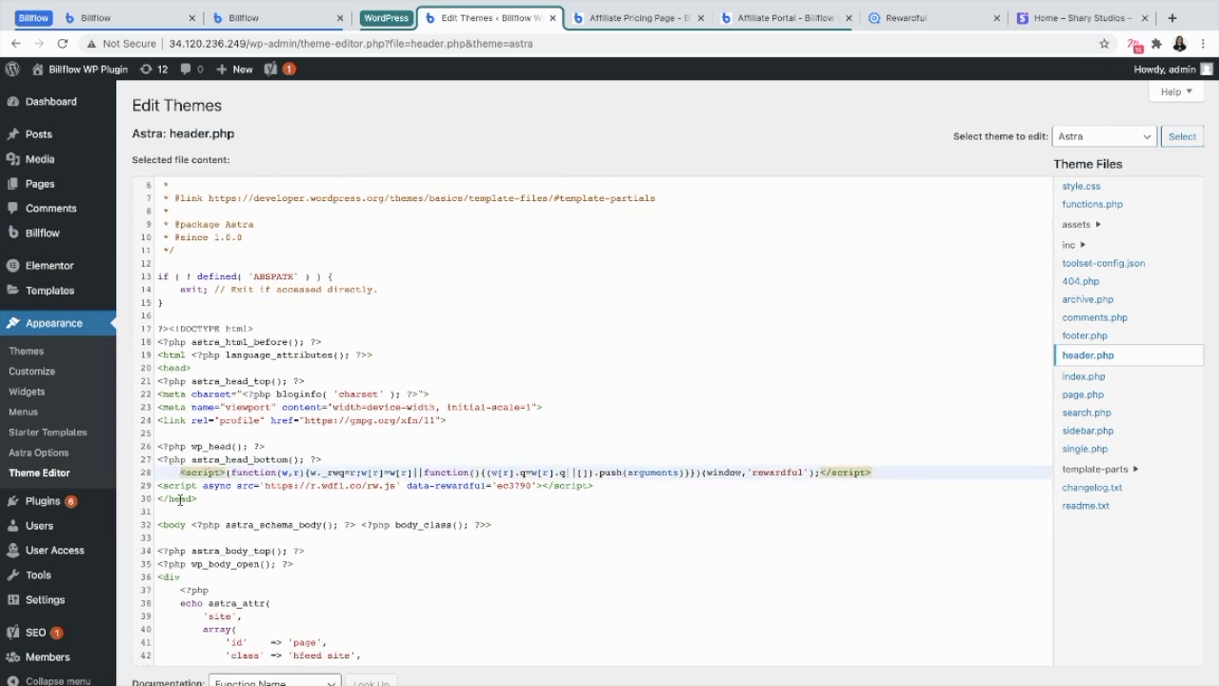
drag(196, 498, 156, 499)
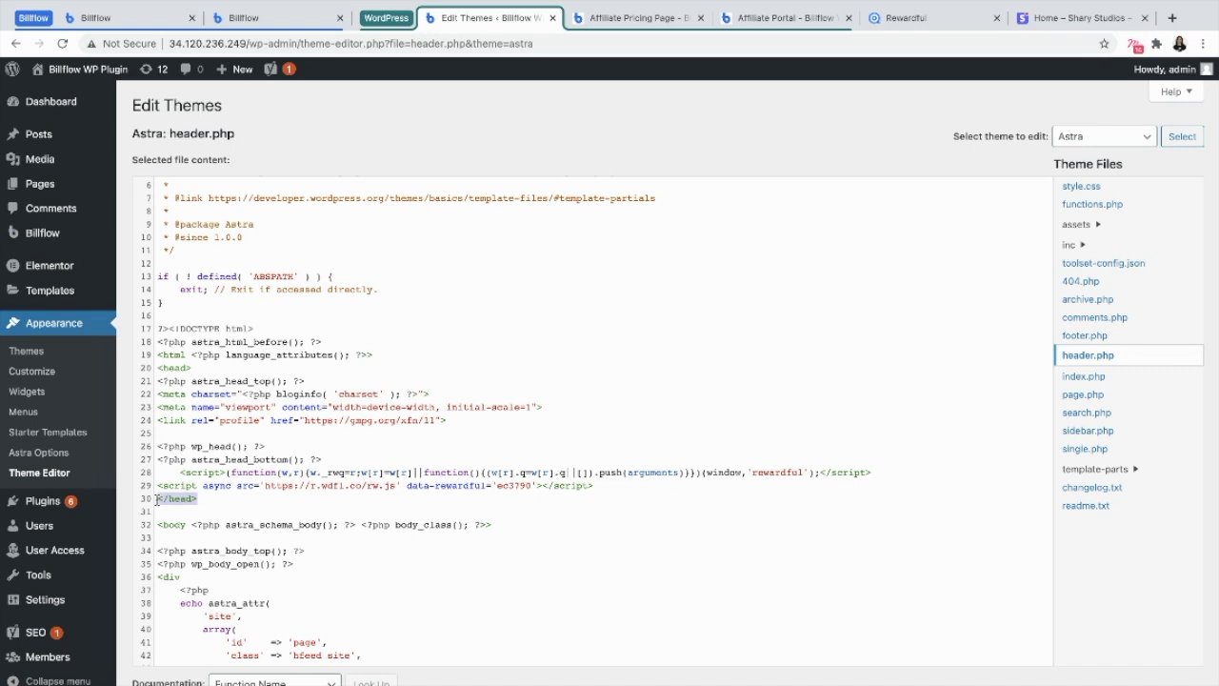
drag(630, 490, 181, 472)
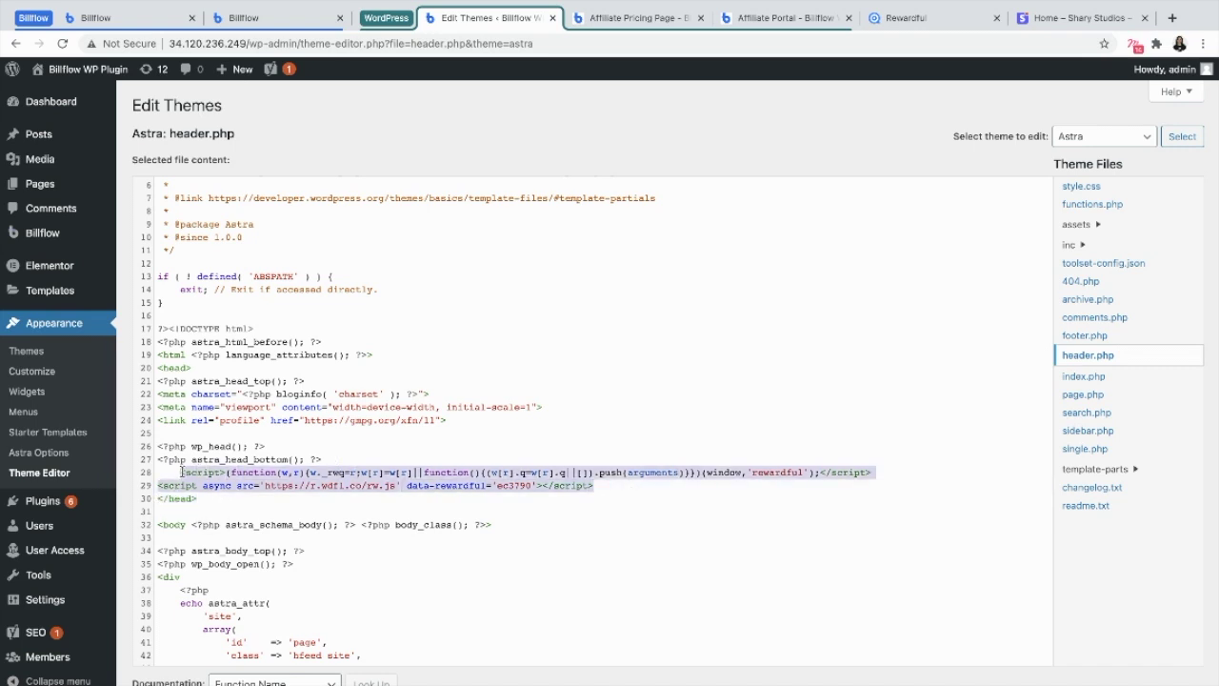
key(ctrl+v)
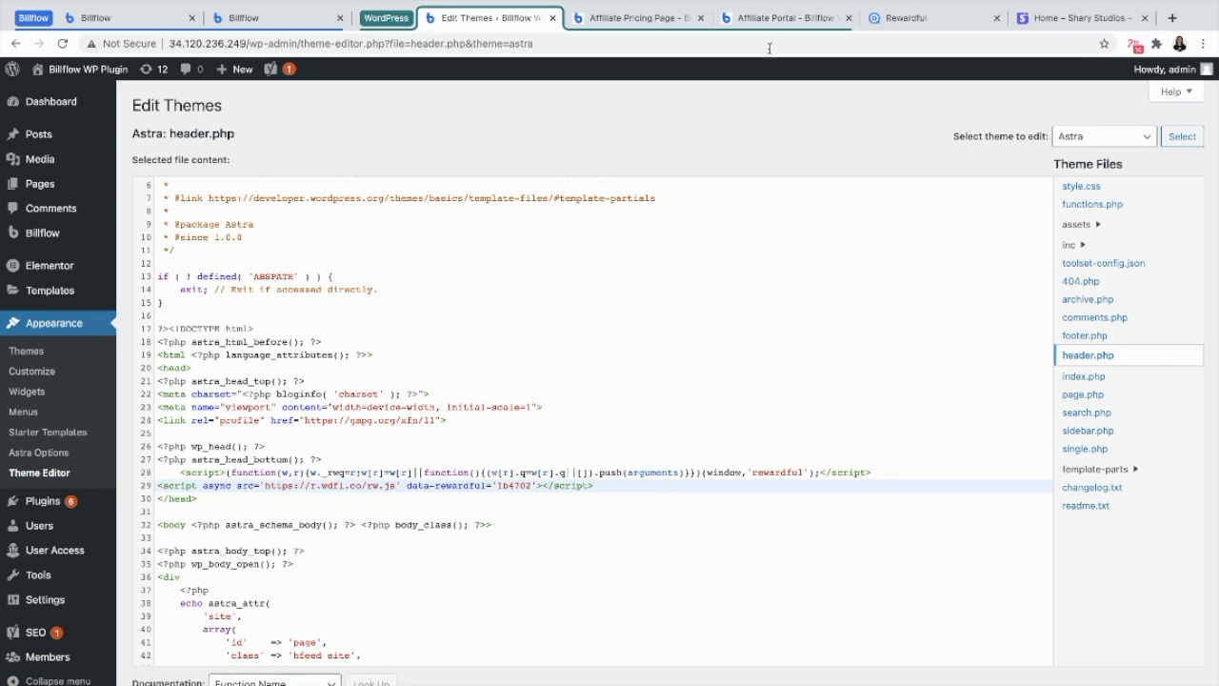
click(899, 25)
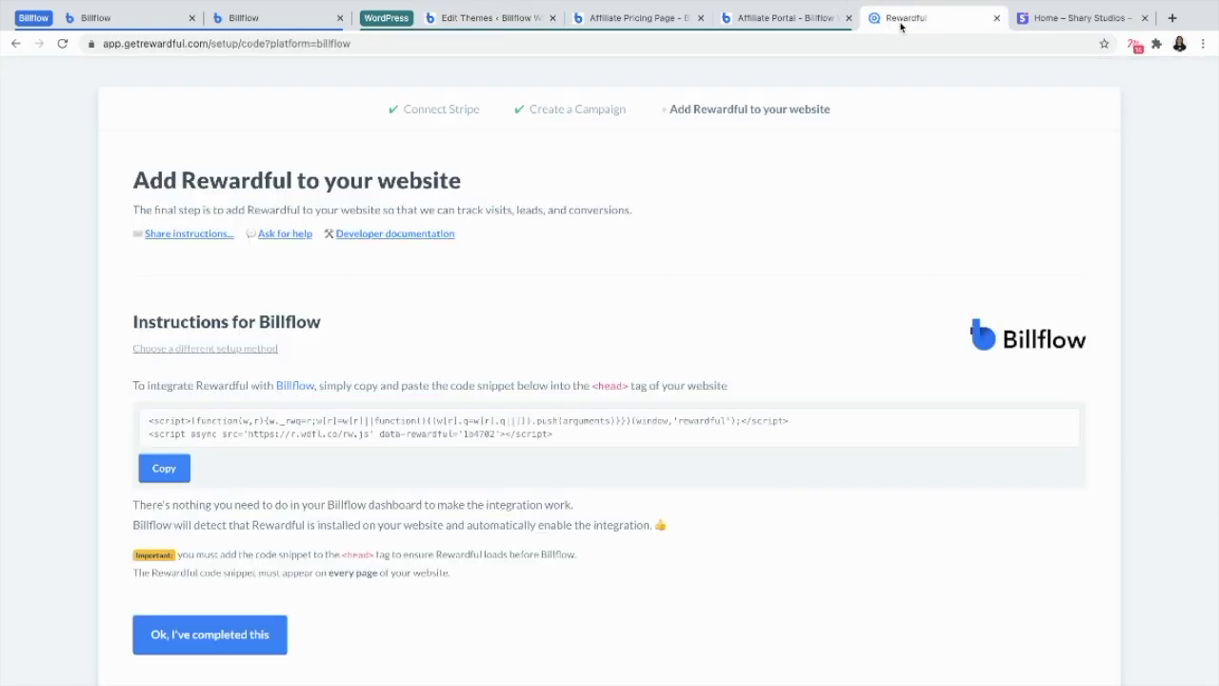
Mark the snippet step completed and refresh until Rewardful shows 'You're all set'
click(211, 635)
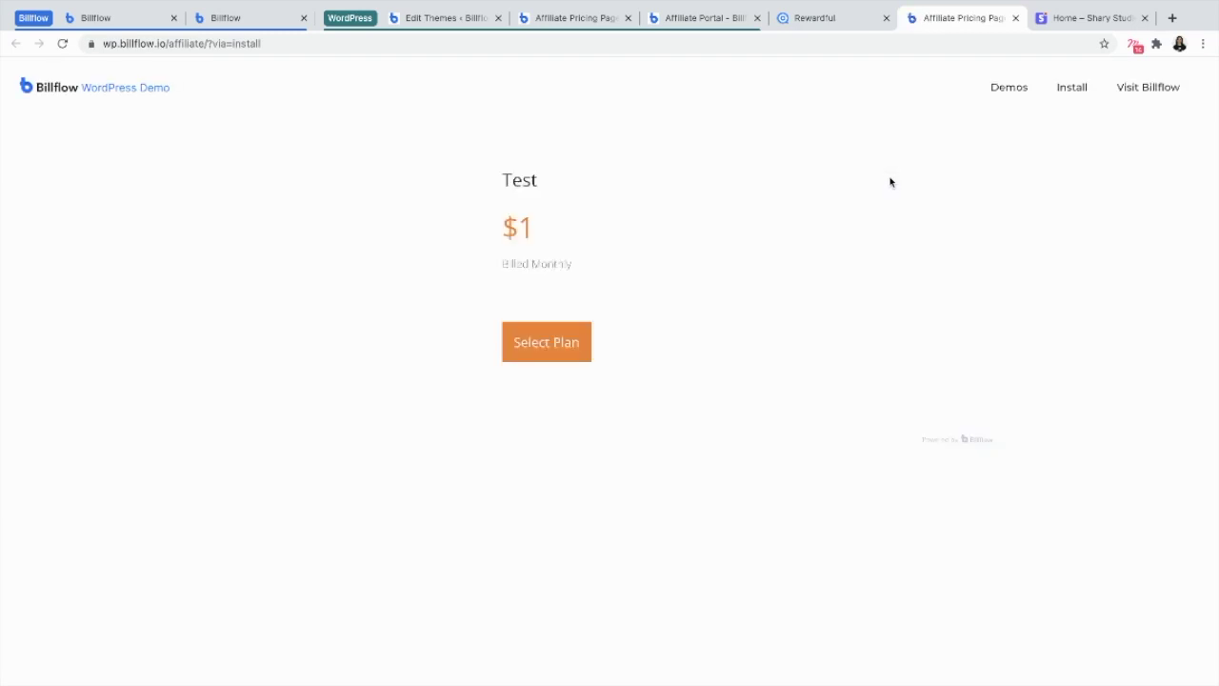
click(1014, 18)
key(ctrl+shift+t)
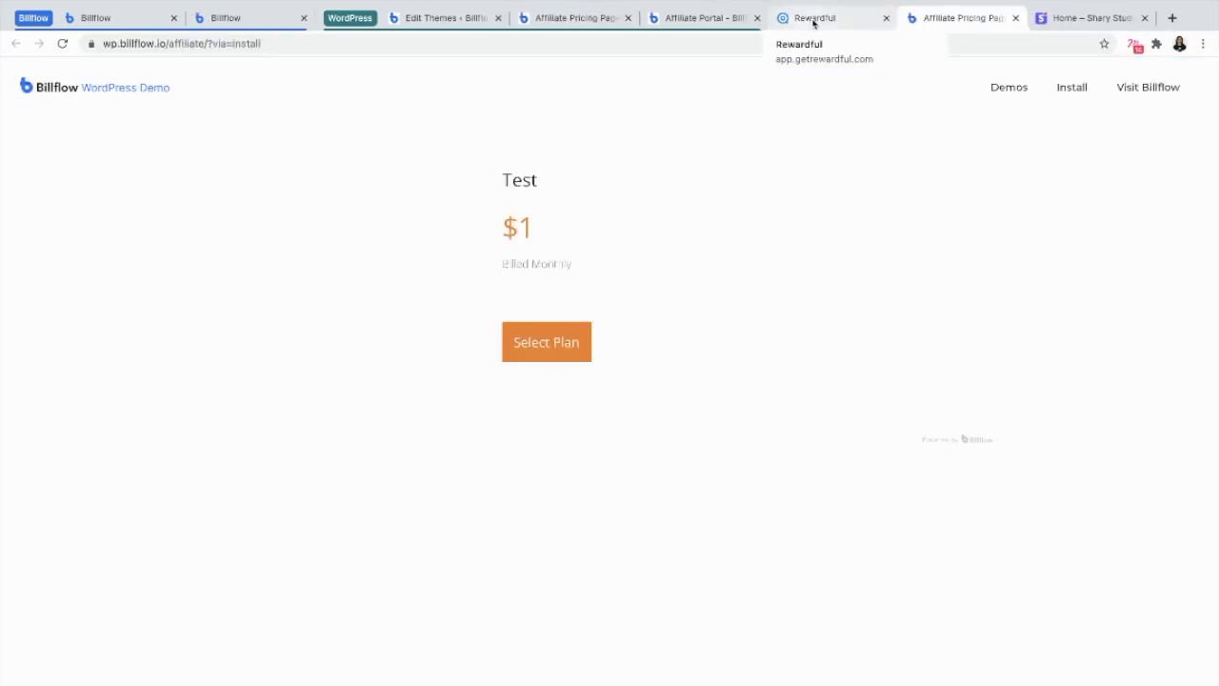
click(813, 18)
click(62, 43)
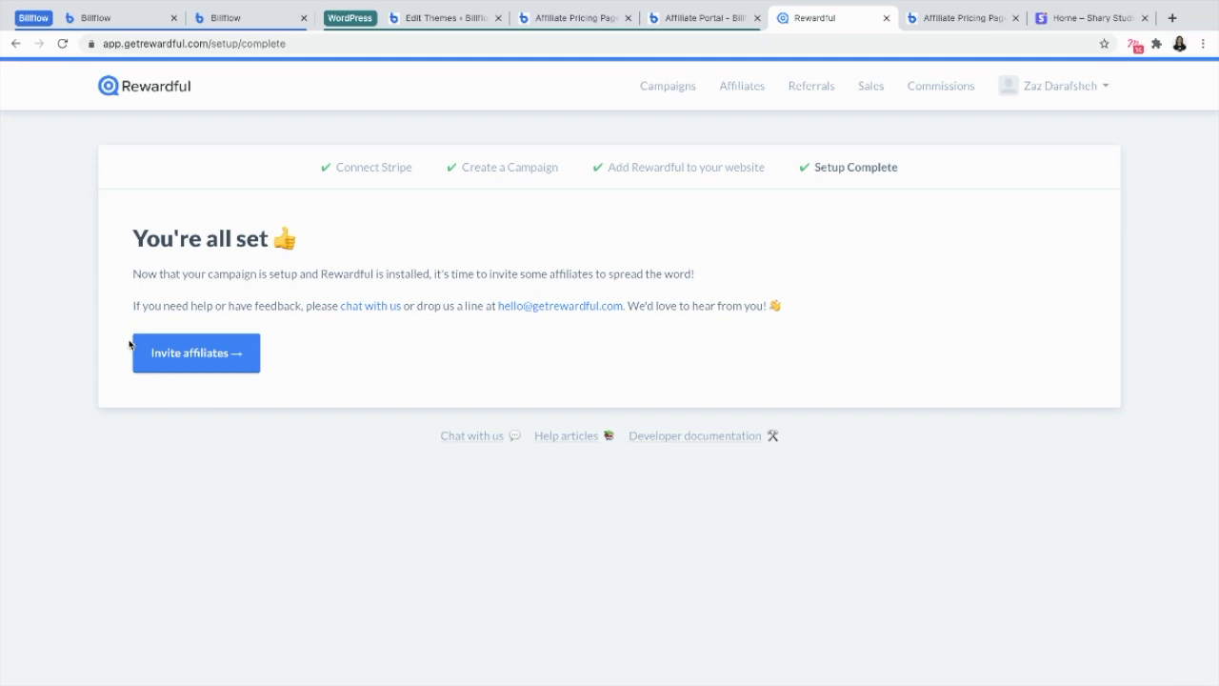
Invite the test affiliate's e-mail address to the Affiliate Test campaign
click(195, 360)
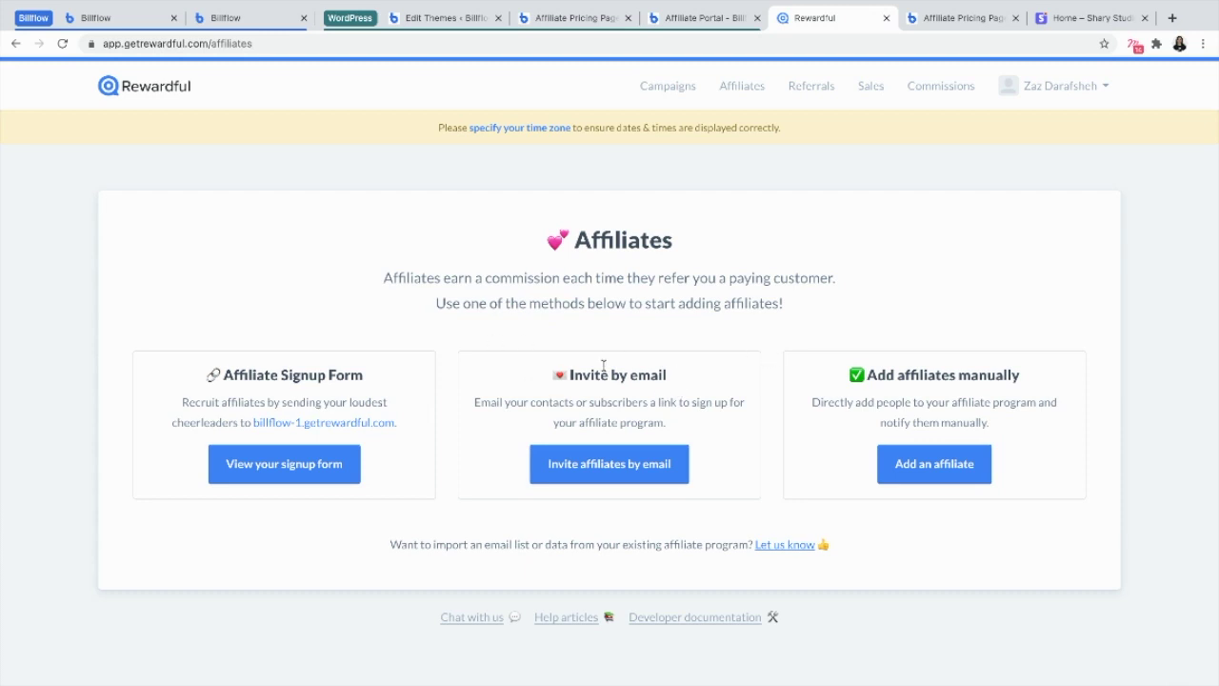
click(612, 461)
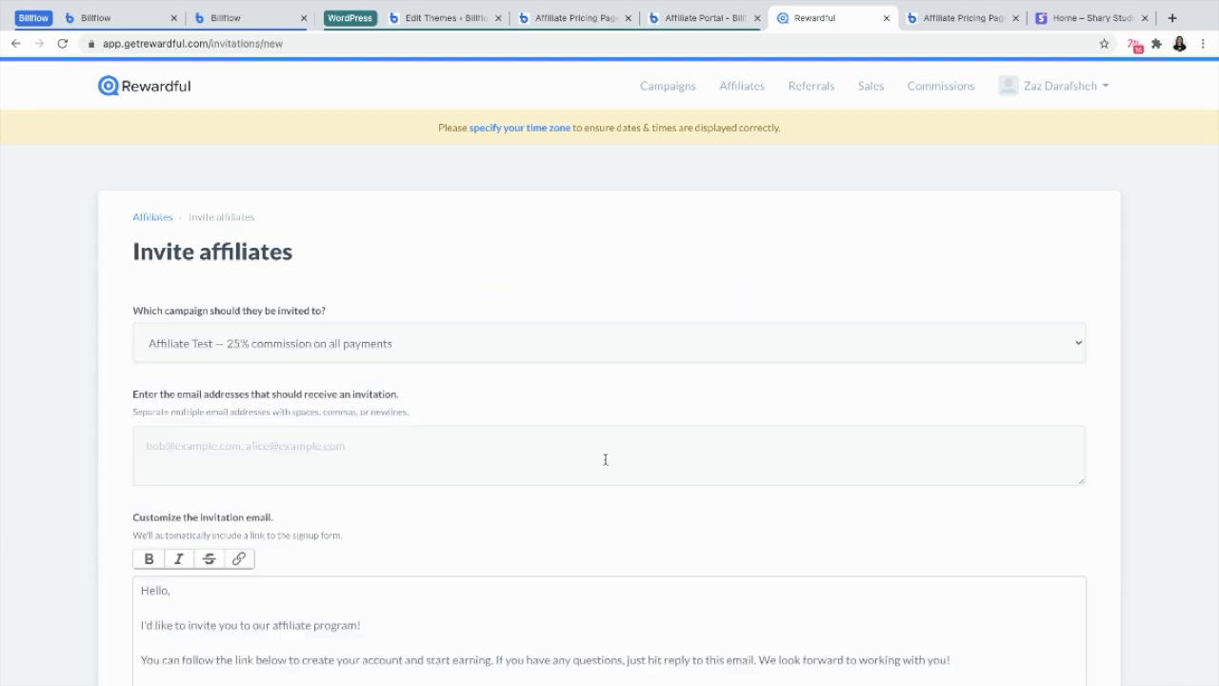
scroll(604, 460, down, 1)
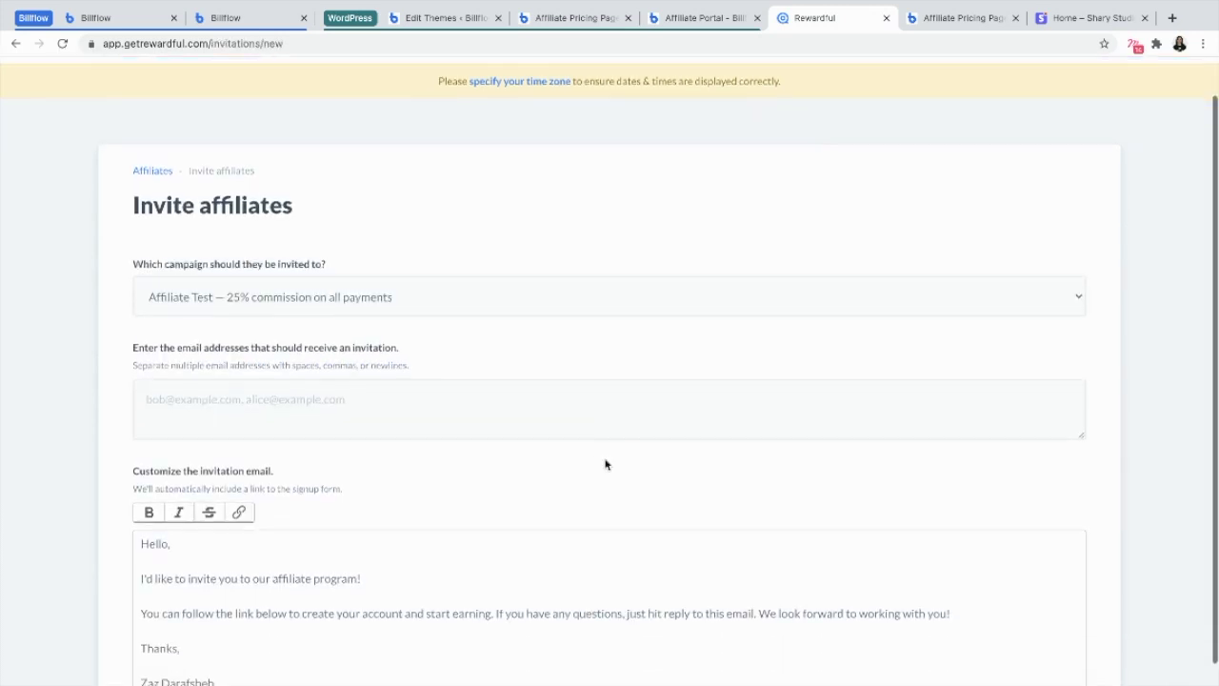
click(258, 399)
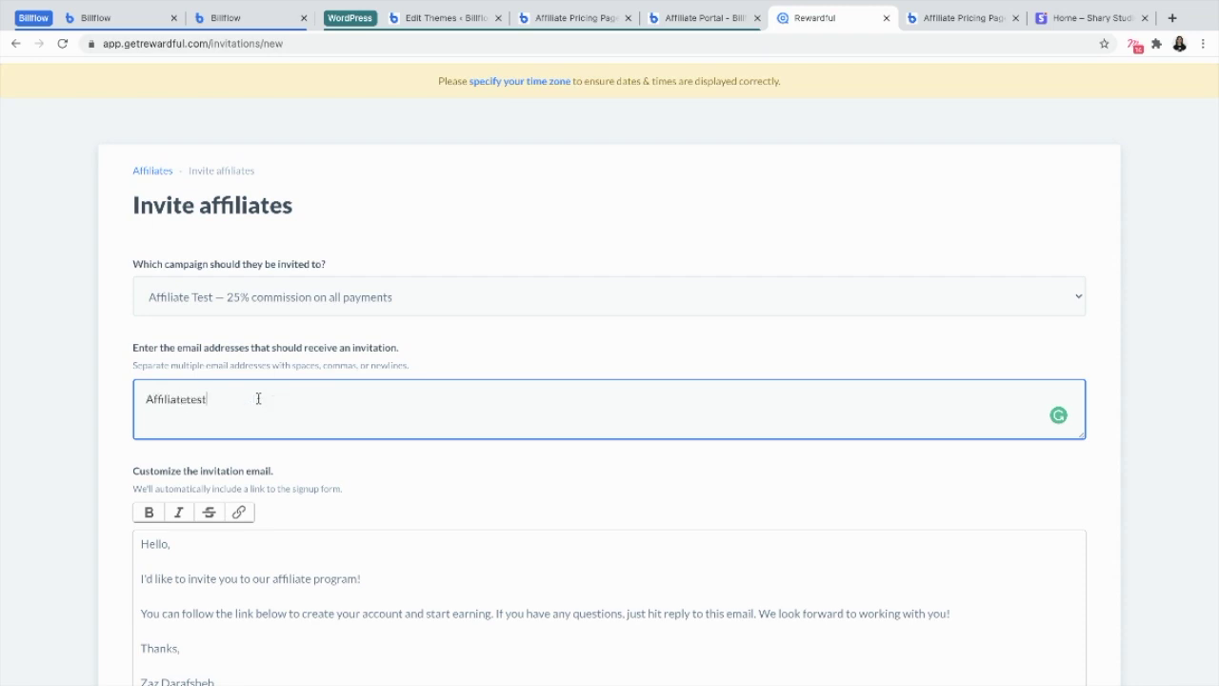
key(ctrl+a)
scroll(653, 511, down, 1)
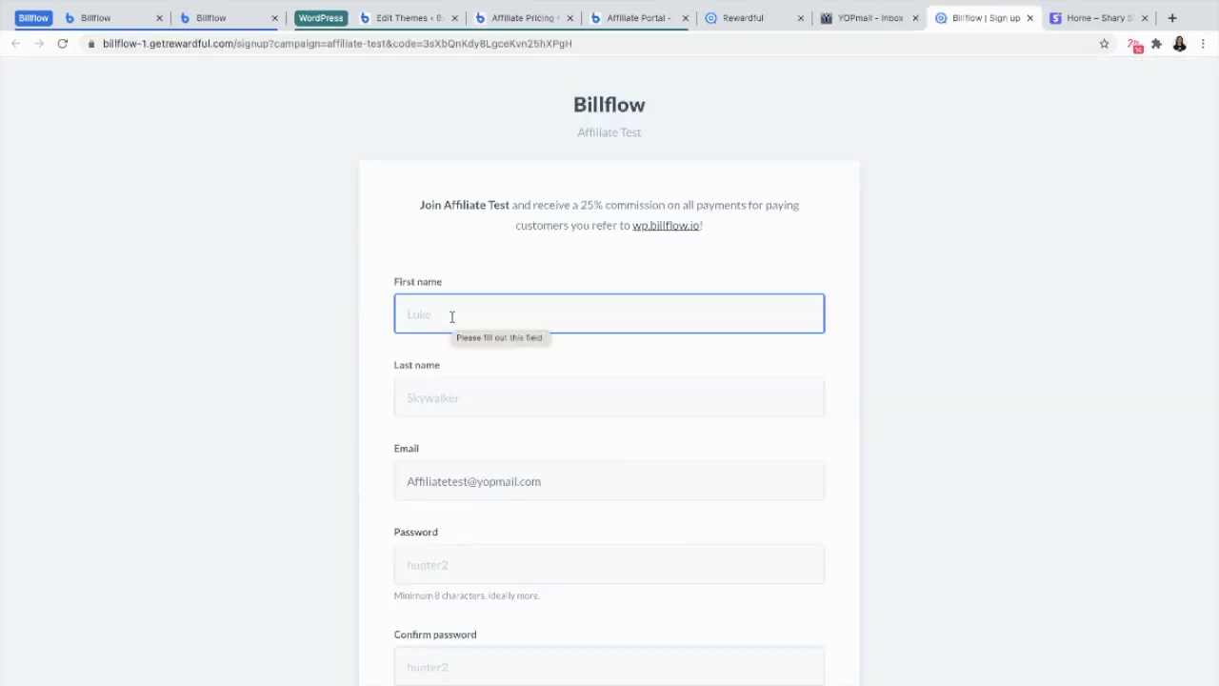
Submit the affiliate signup after reCAPTCHA, save the password, and confirm the PayPal payout address
scroll(501, 289, down, 1)
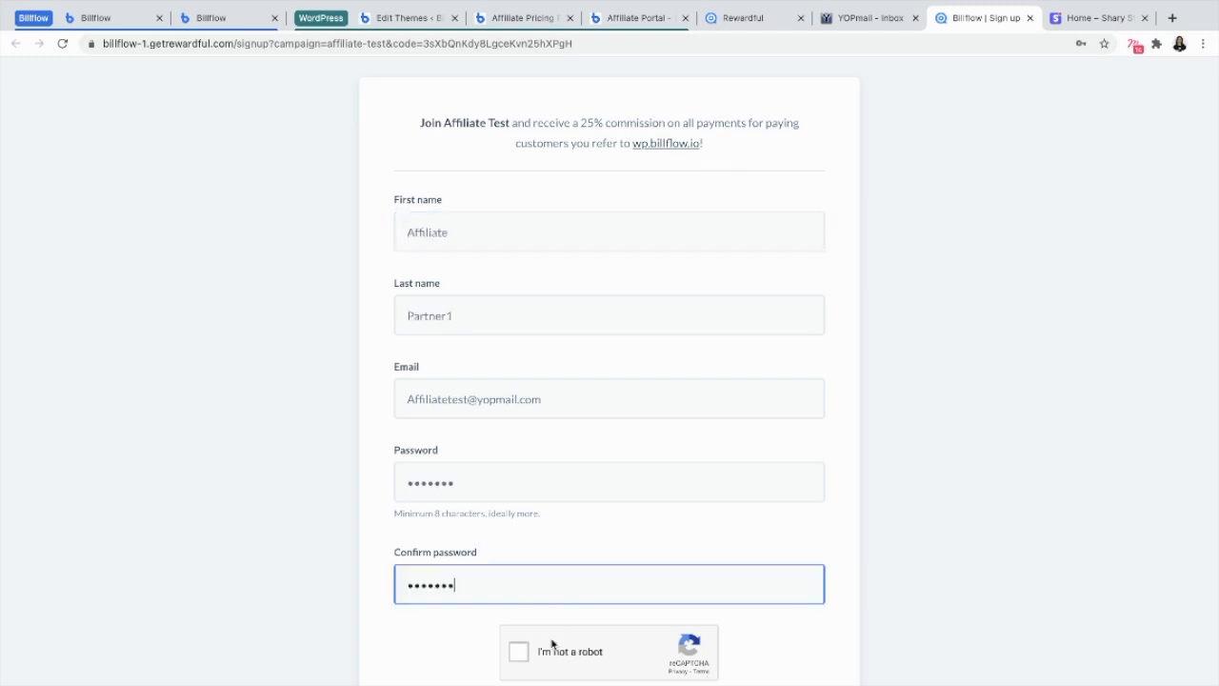
click(518, 652)
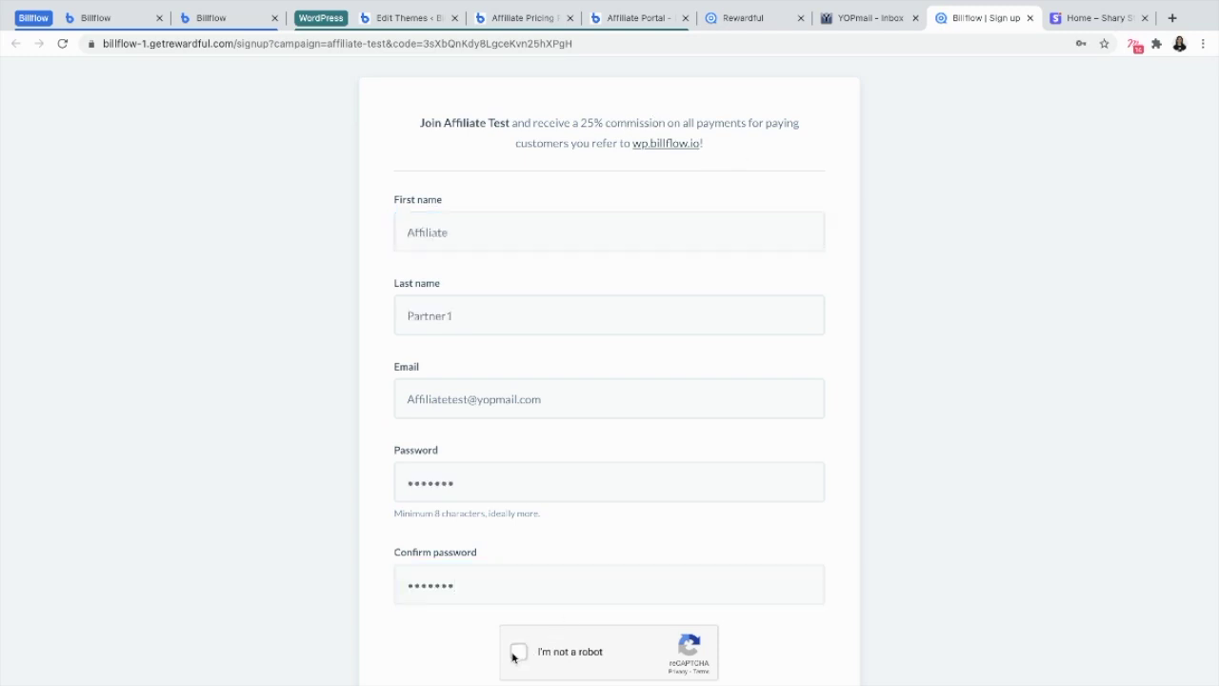
scroll(513, 655, down, 2)
click(675, 615)
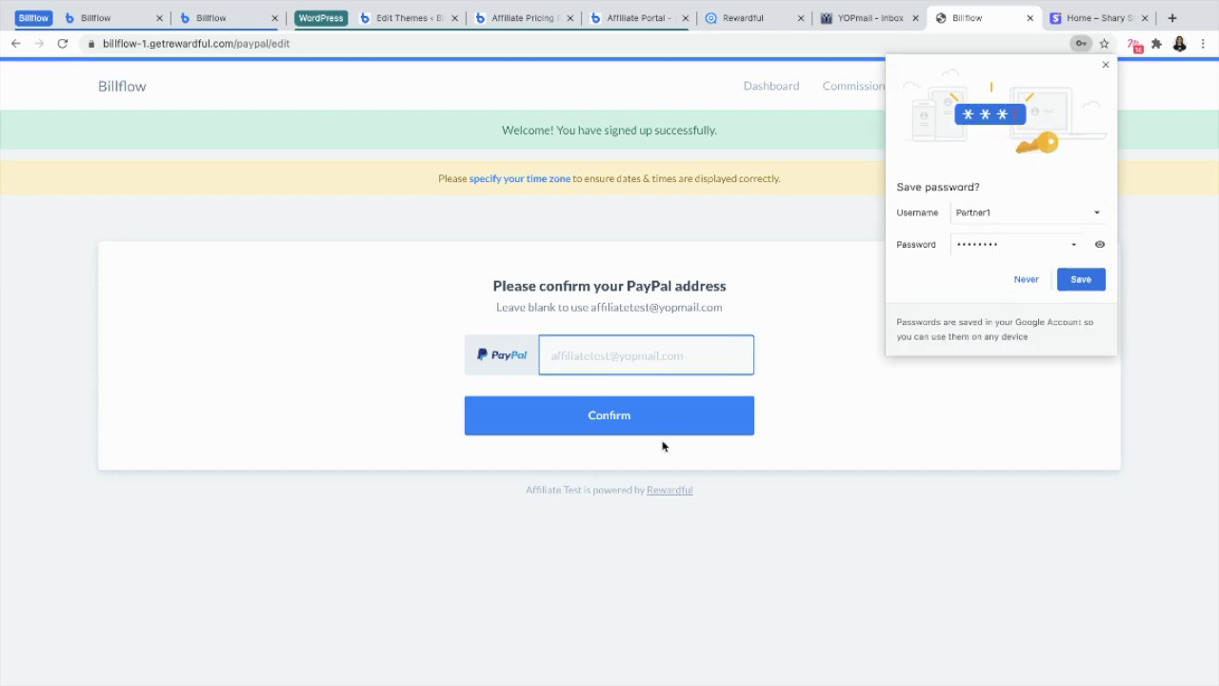
click(1080, 278)
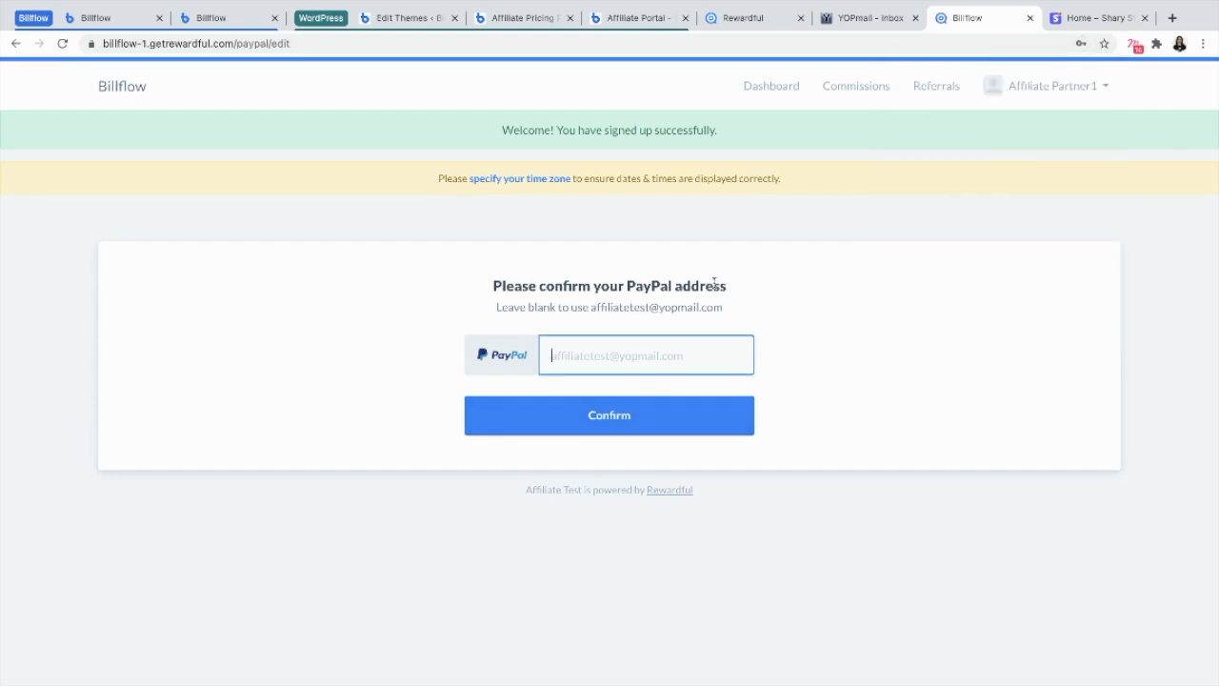
click(606, 428)
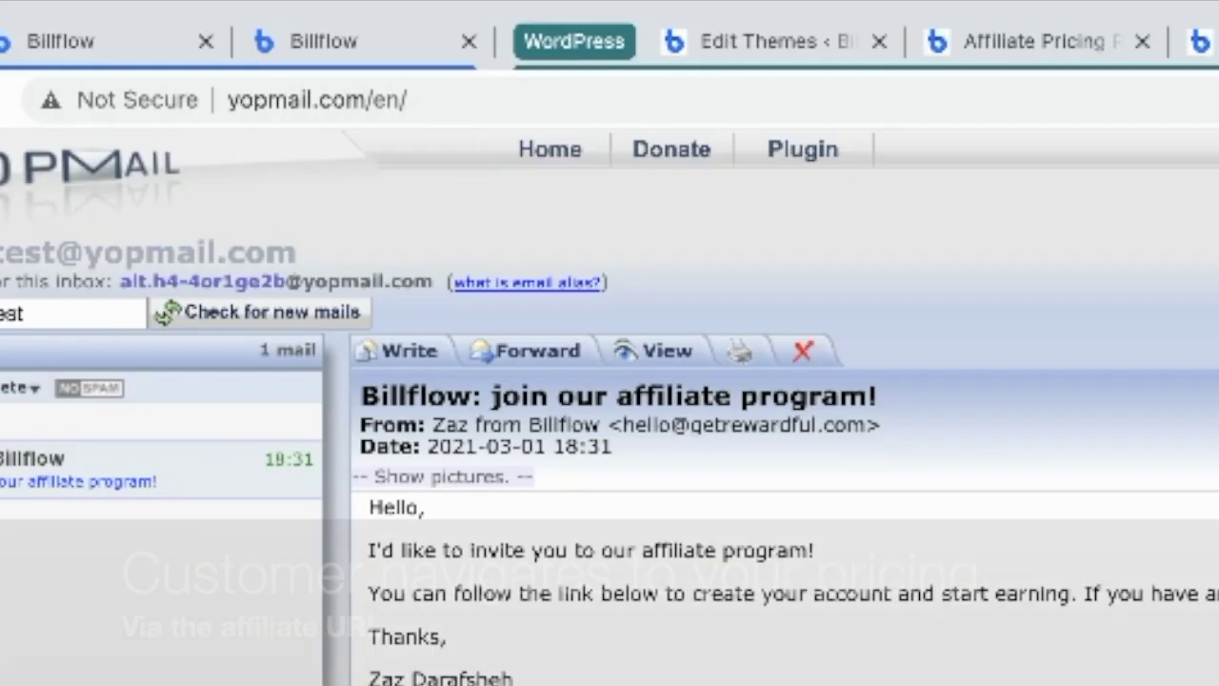
Load the pricing page via the ?via=affiliate referral link and select the $1 monthly Test plan
key(ctrl+l)
key(ctrl+v)
key(Return)
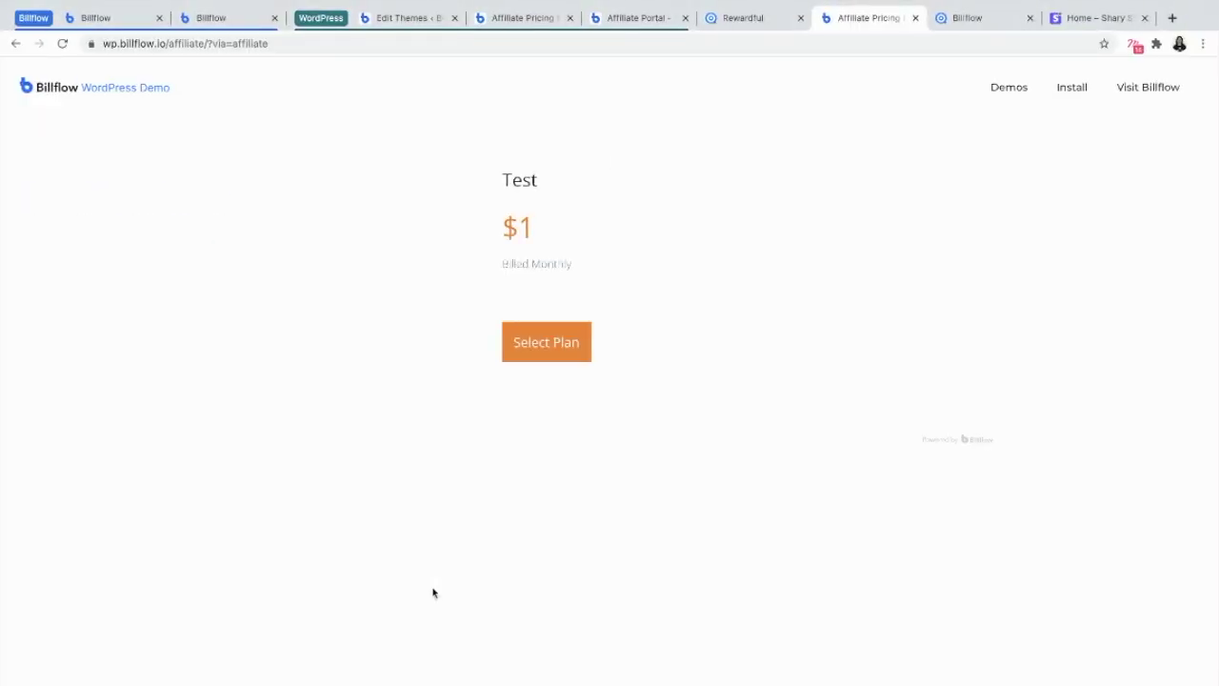
click(536, 344)
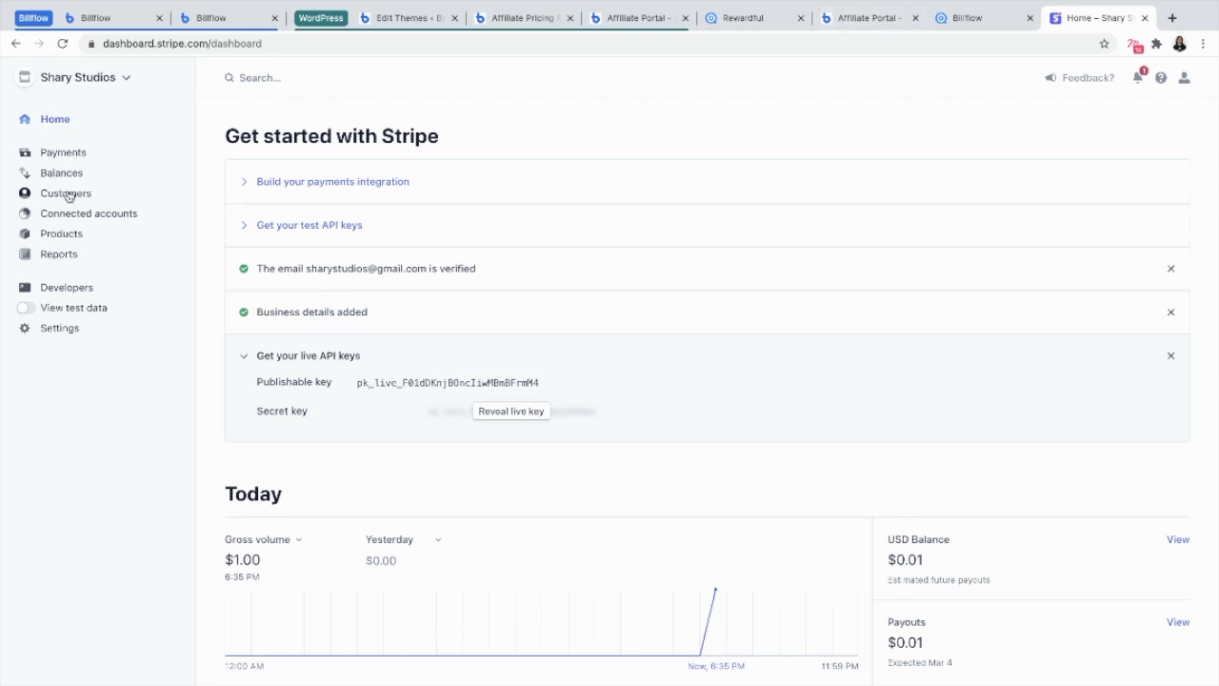
Open the newest Stripe customer and inspect the Affiliate and Link metadata entries
click(67, 194)
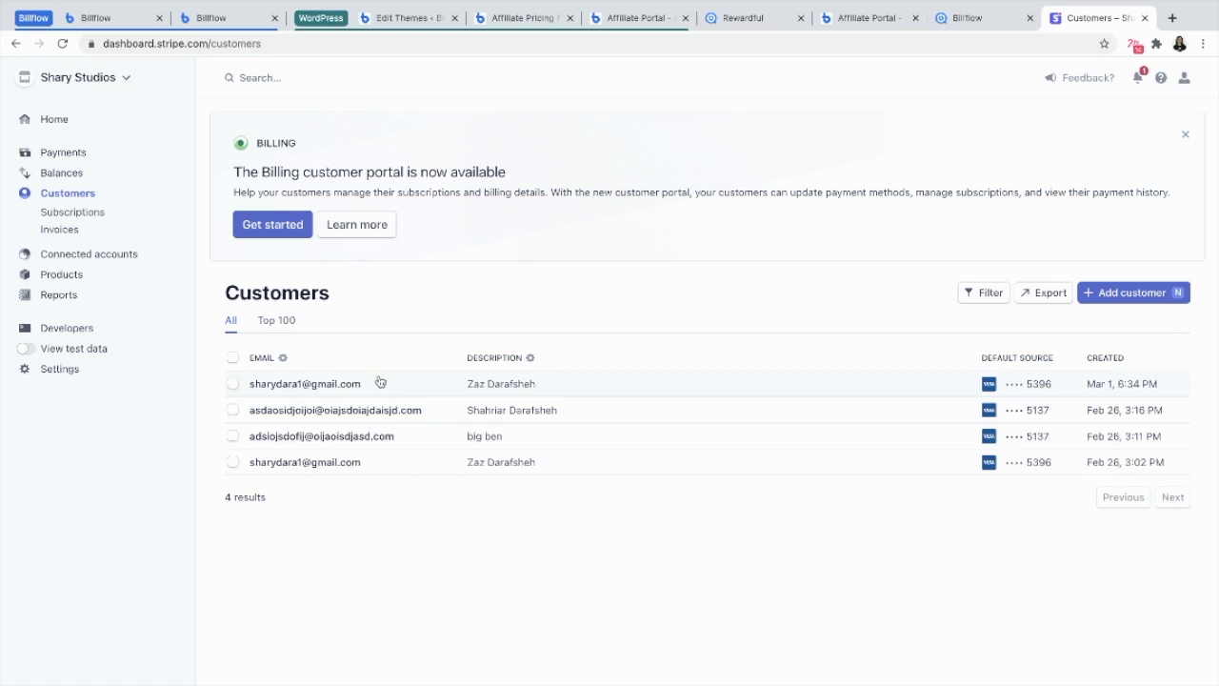
click(342, 386)
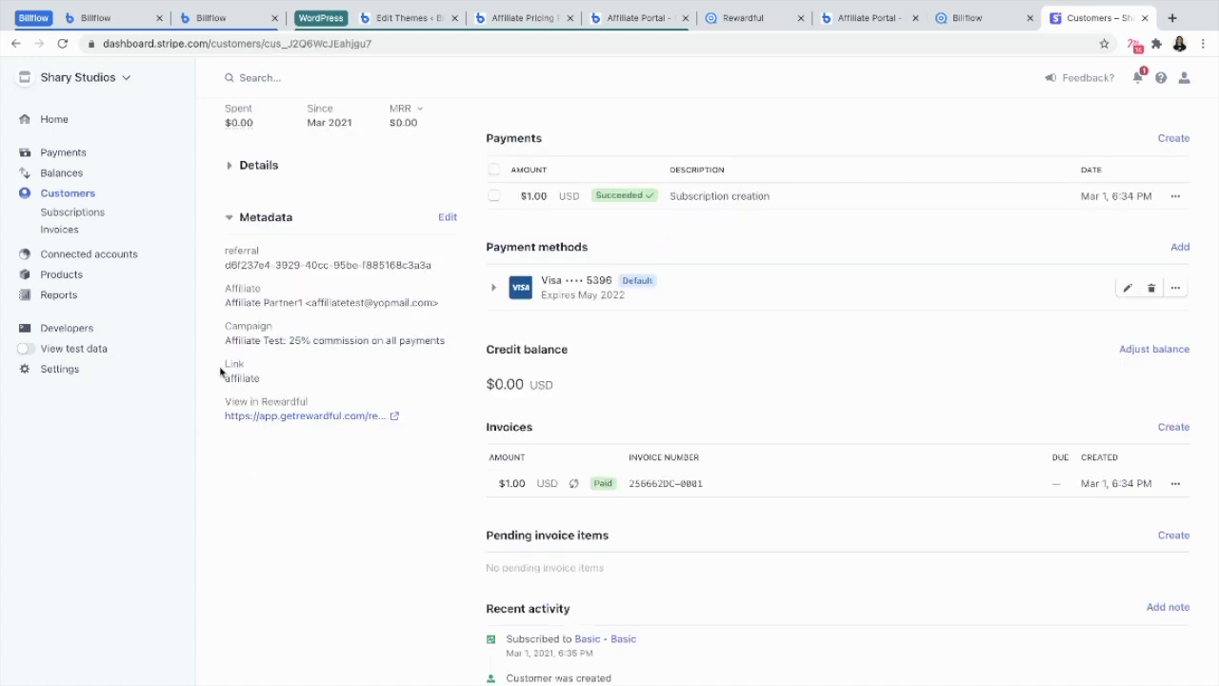
drag(227, 362, 264, 380)
scroll(278, 381, up, 2)
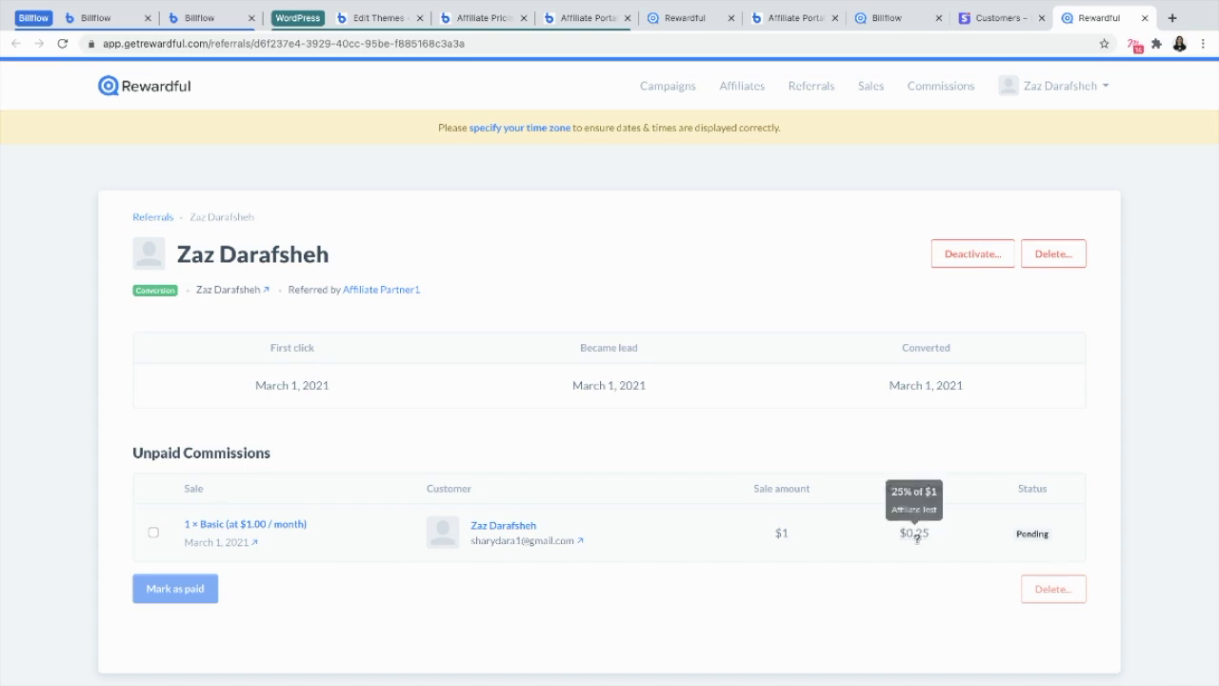
Select the pending $0.25 commission for the $1 Basic sale and mark it as paid
mouse_move(906, 536)
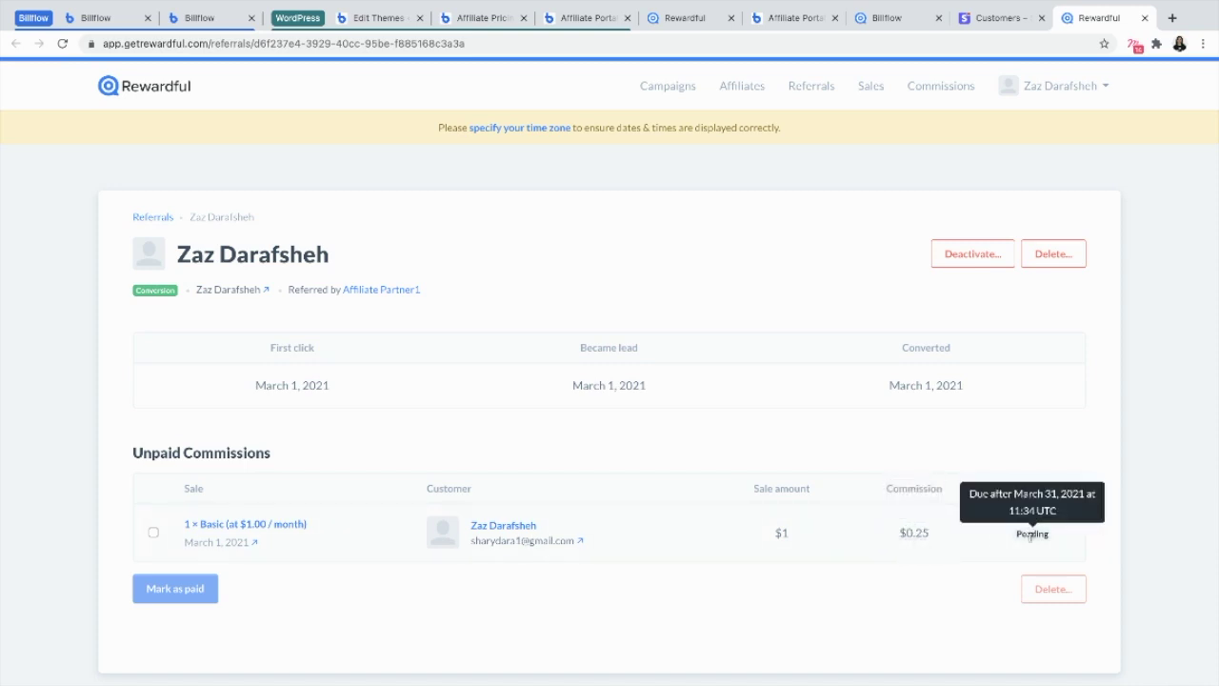
click(153, 534)
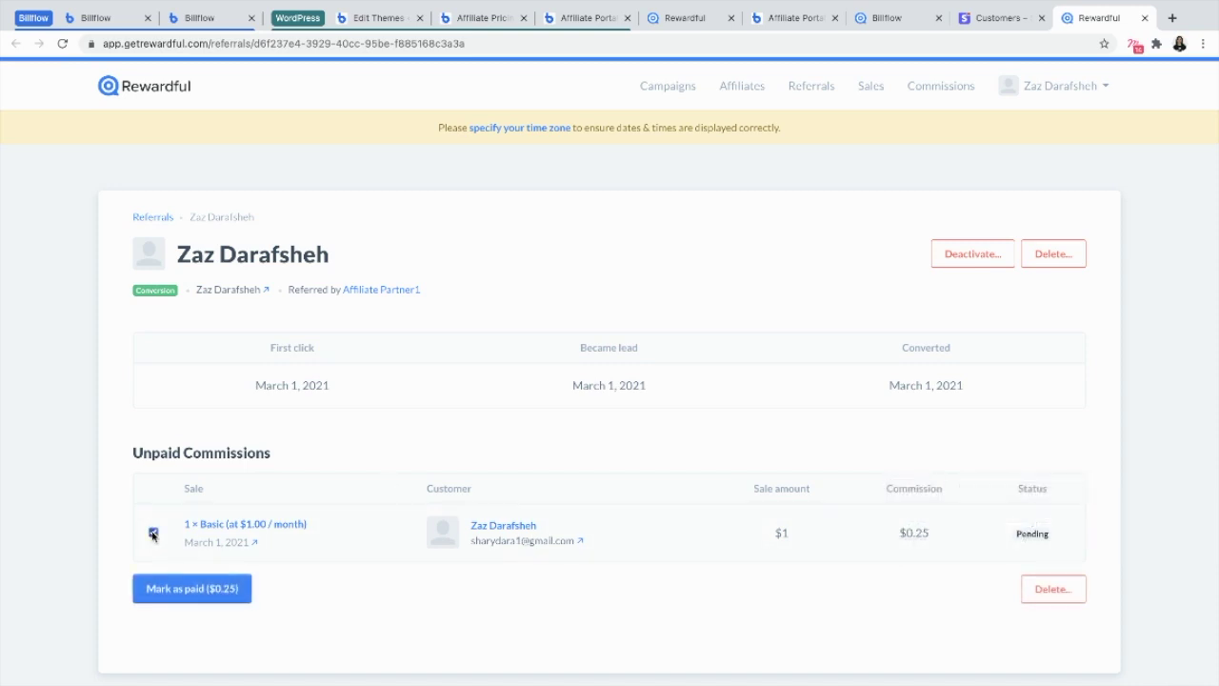
click(183, 590)
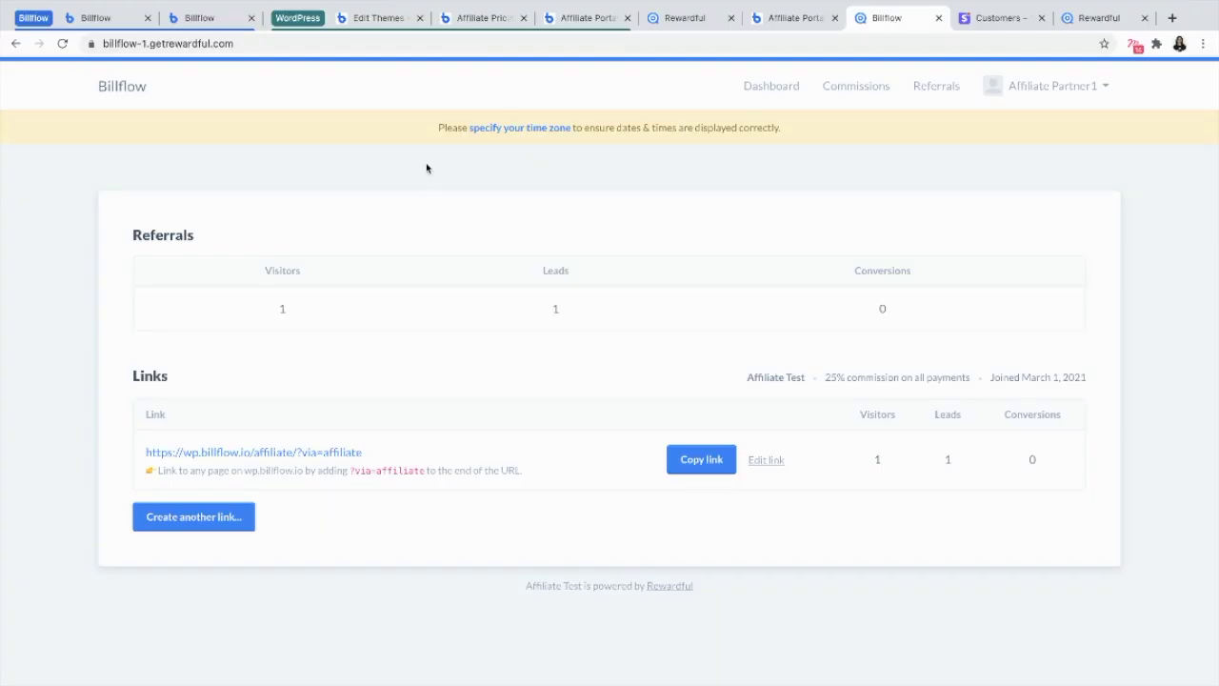
Refresh the affiliate portal and list its Paid commissions, showing the $0.25 earned
click(62, 43)
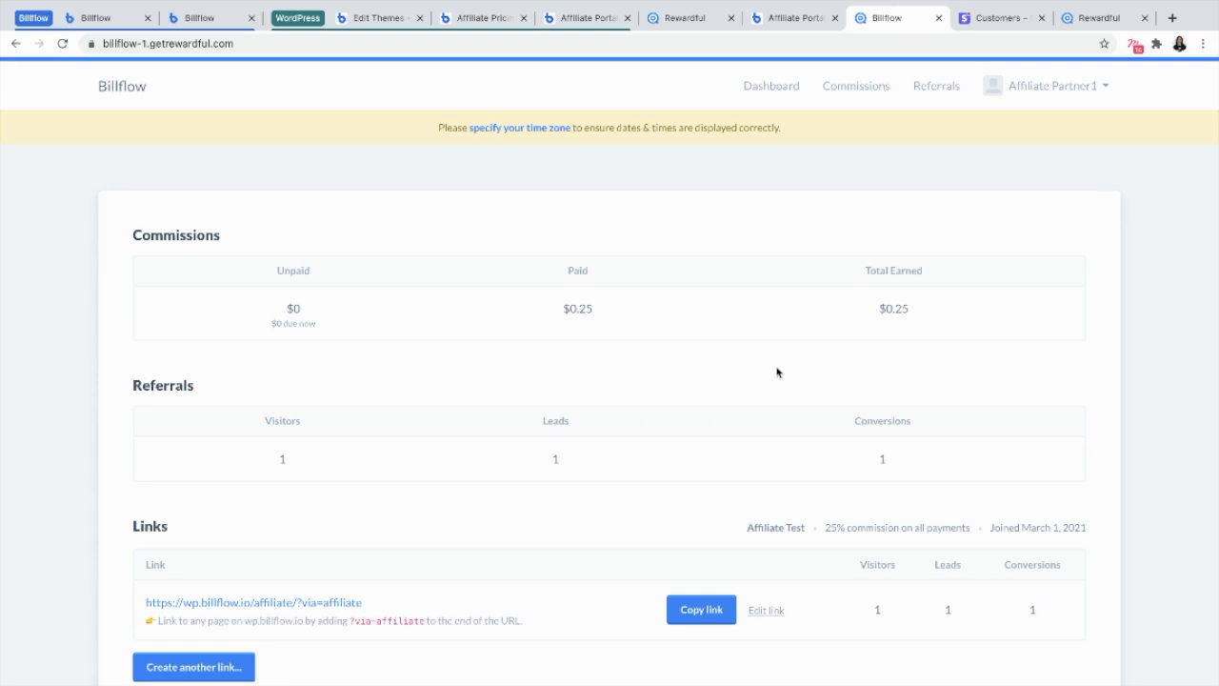
click(845, 86)
click(304, 292)
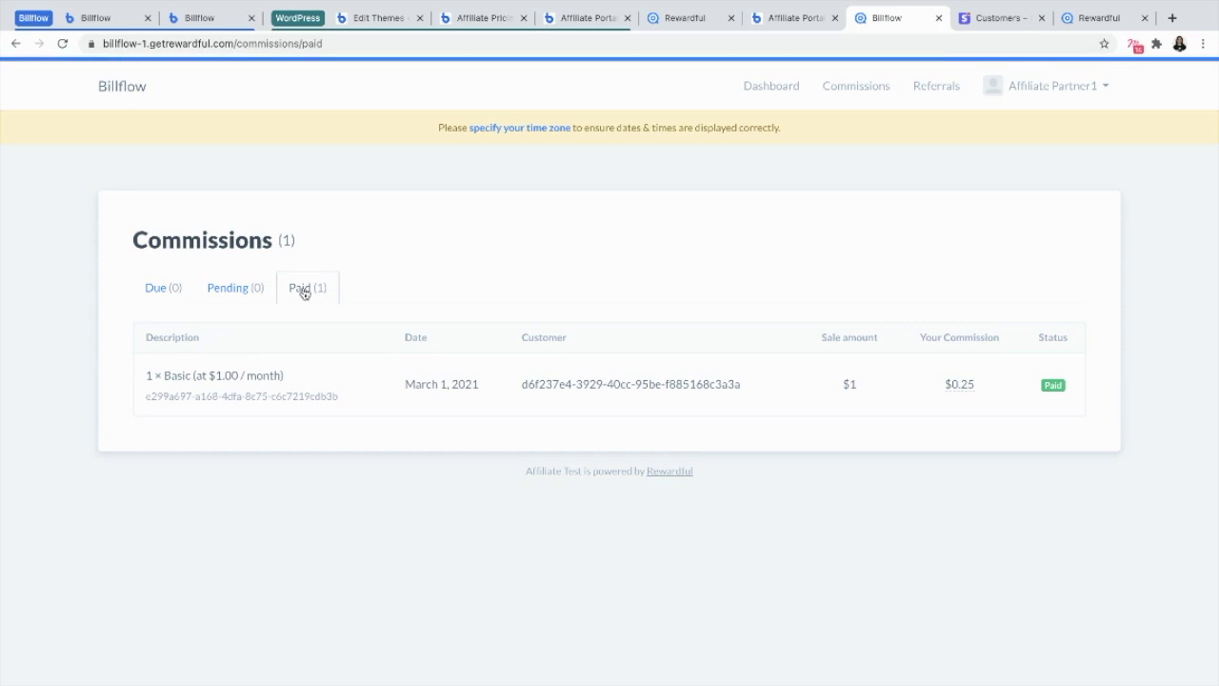